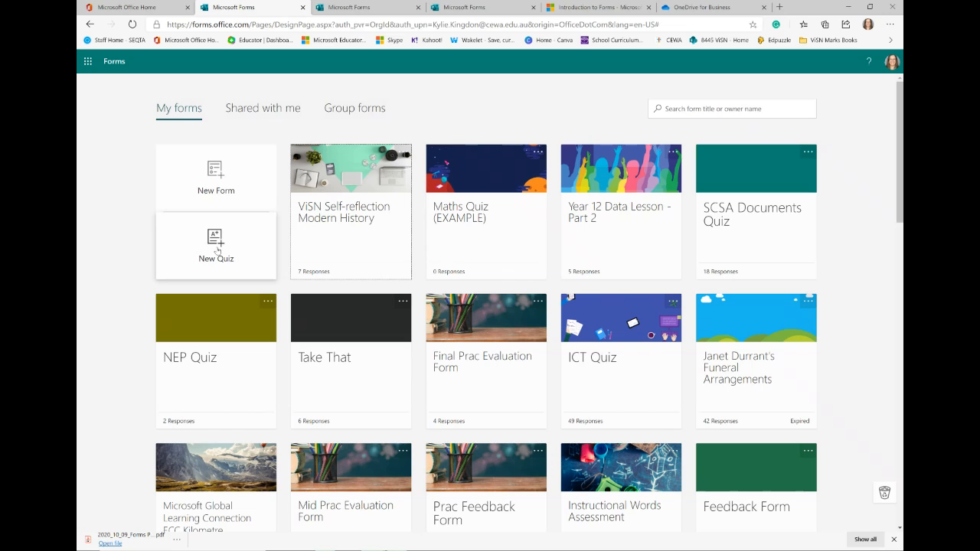
# - Start a new quiz and sign back in with the "Emmanuel Catholic College - Success" account
pyautogui.click(216, 249)
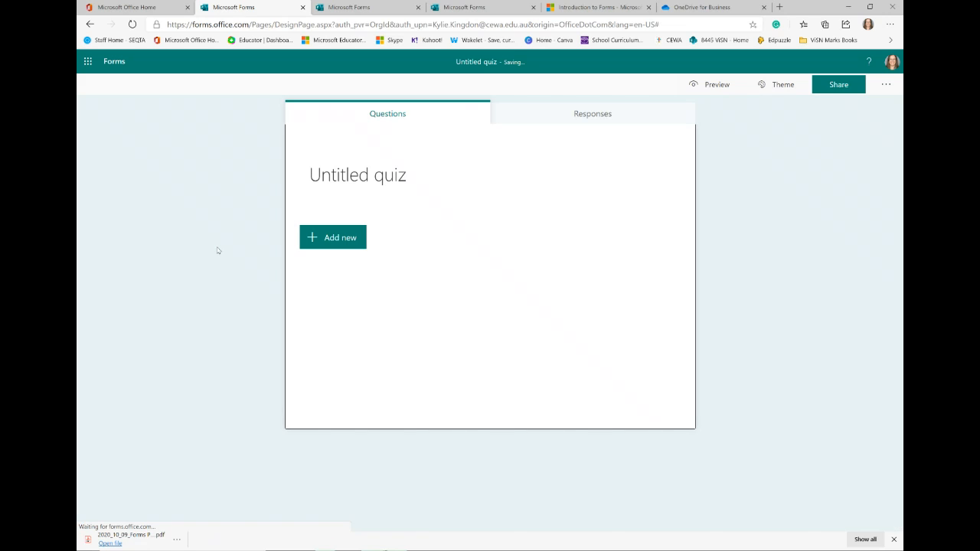
pyautogui.click(395, 180)
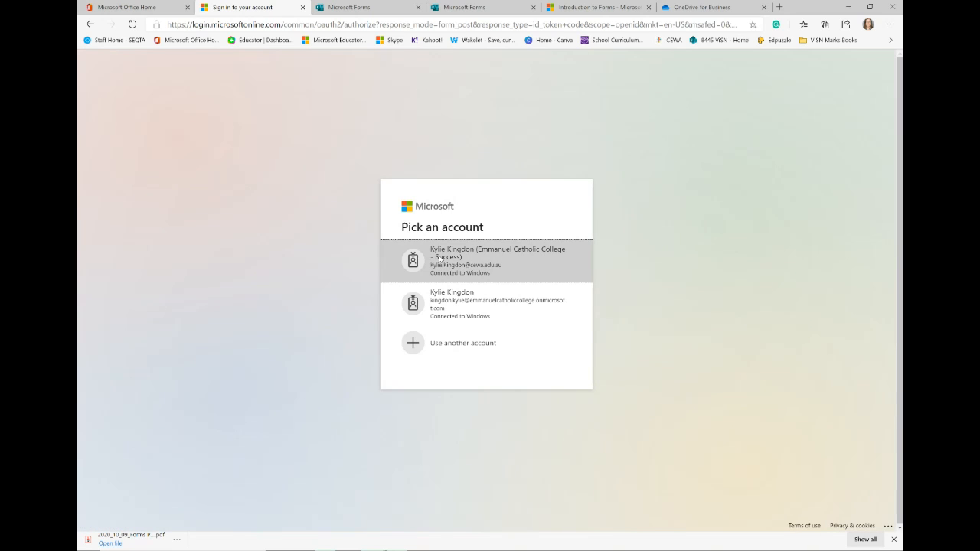
pyautogui.click(440, 261)
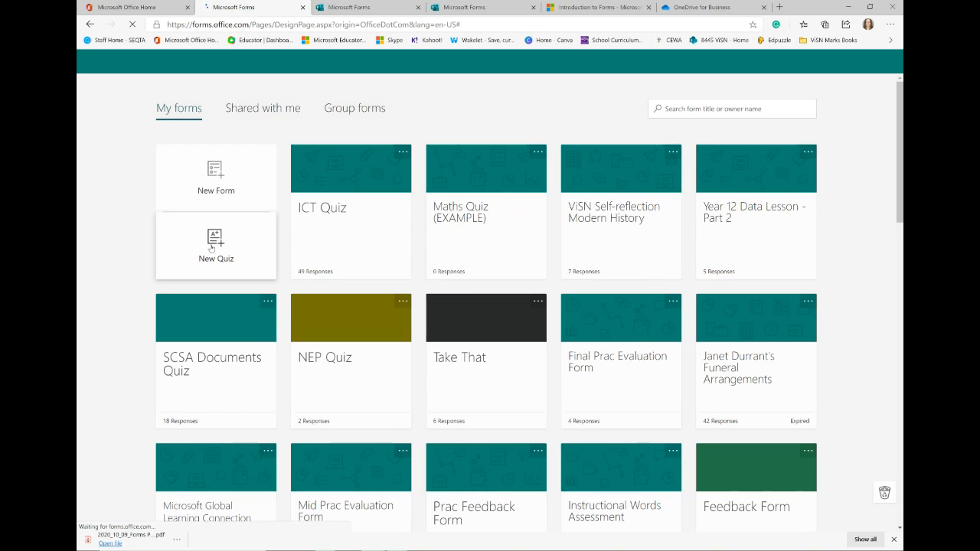
# - Create a new quiz and title it "Microsoft Office 365 Quiz"
pyautogui.click(211, 247)
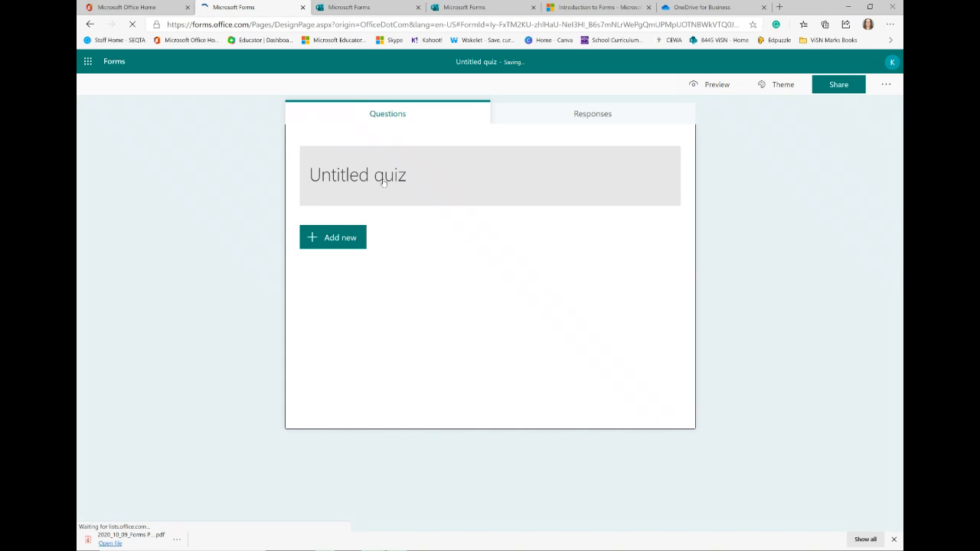
pyautogui.click(334, 177)
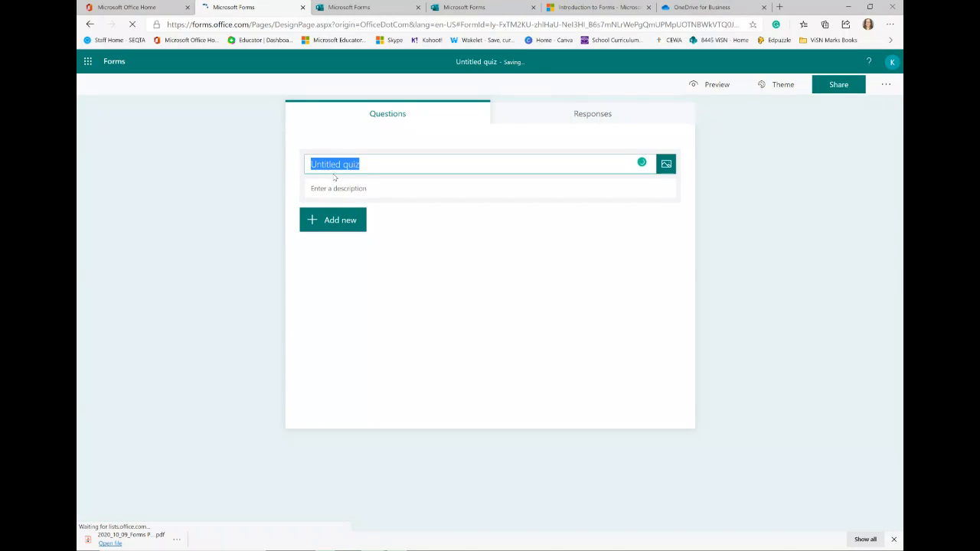
pyautogui.write('Microsoft Office 365')
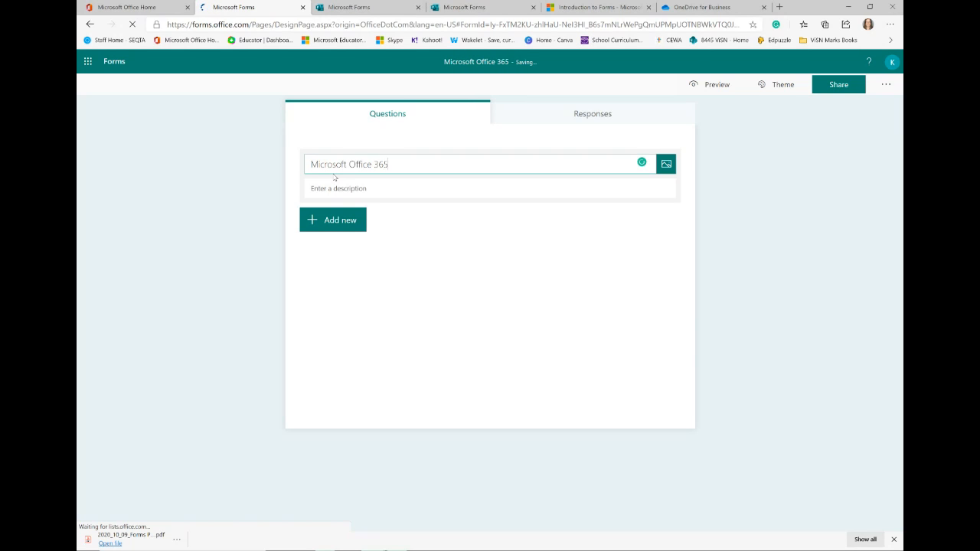
pyautogui.write(' Quiz')
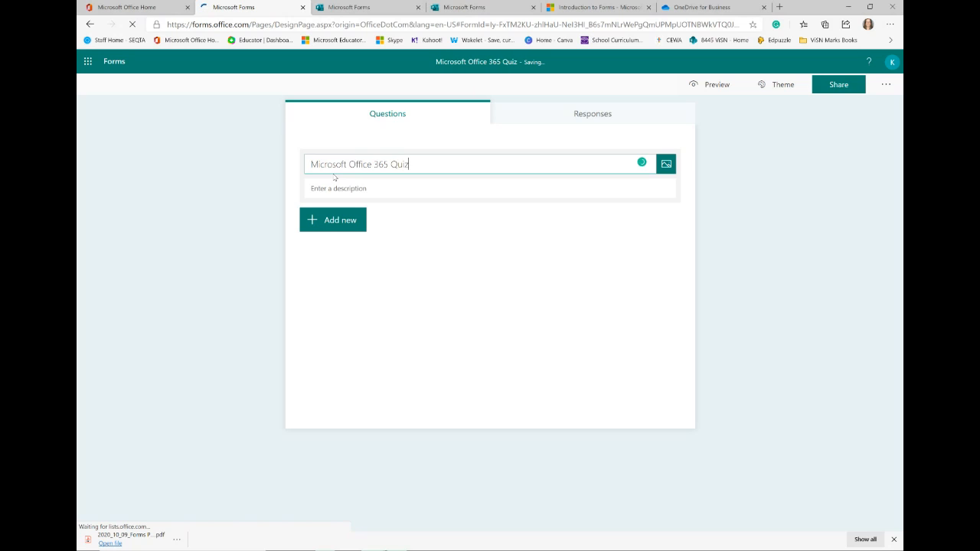
# - Enter the quiz description "A quiz to test the understanding of Microsoft tools."
pyautogui.click(358, 194)
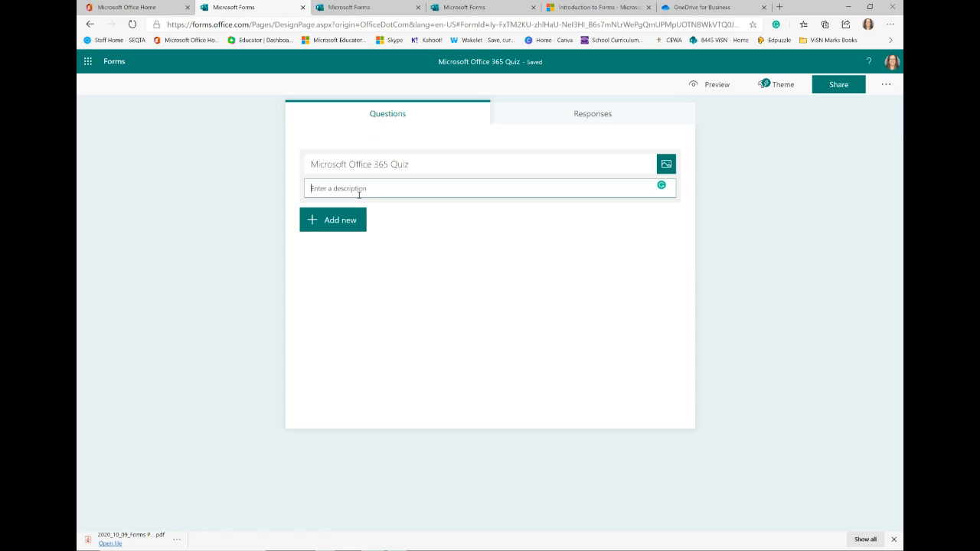
pyautogui.write('A')
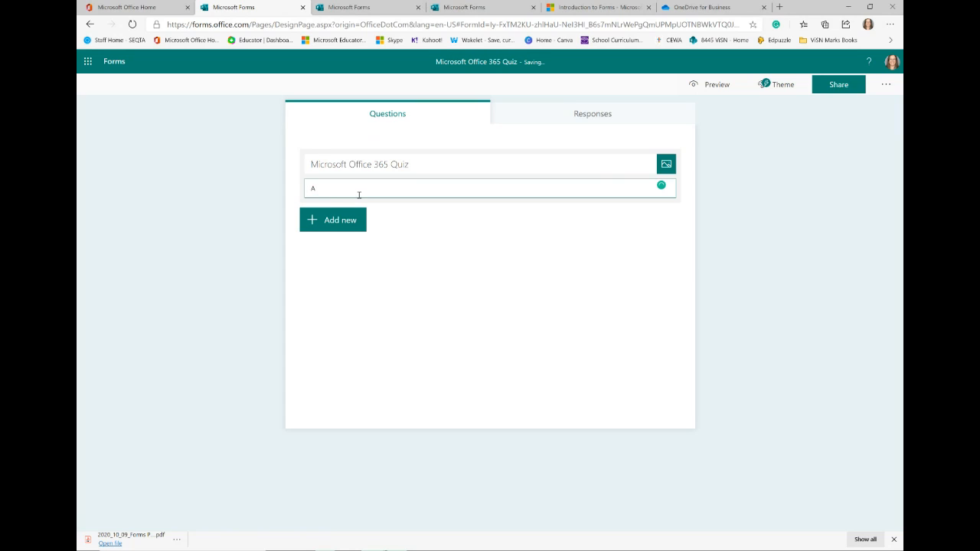
pyautogui.write(' quiz to test the understanding of Mic')
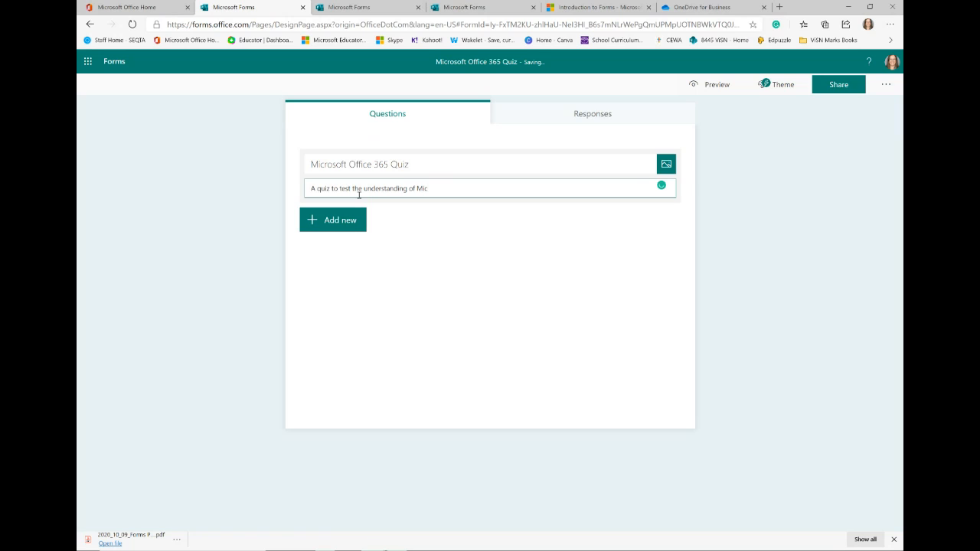
pyautogui.write('rosoft tools.')
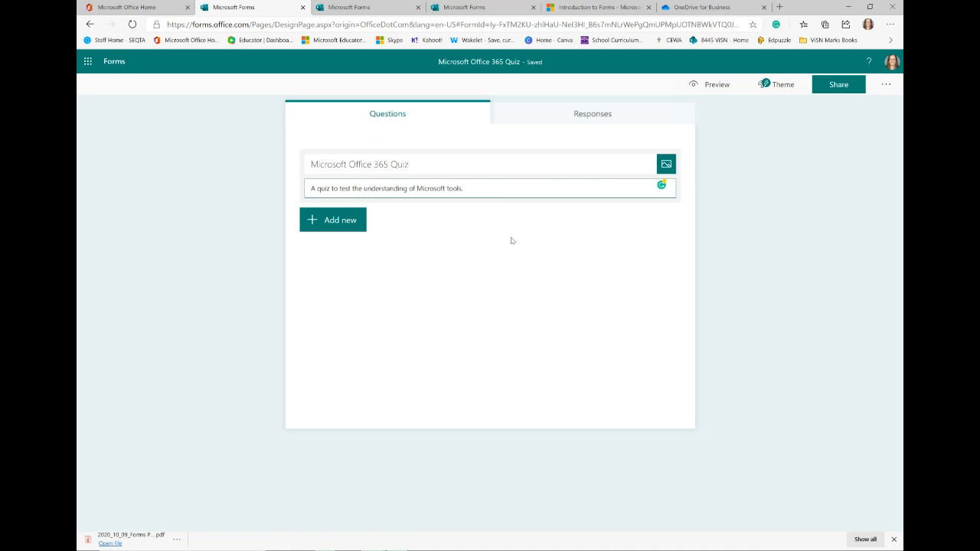
# - Add a Choice question asking "Which Microsoft tool would you use to create a report?"
pyautogui.click(327, 222)
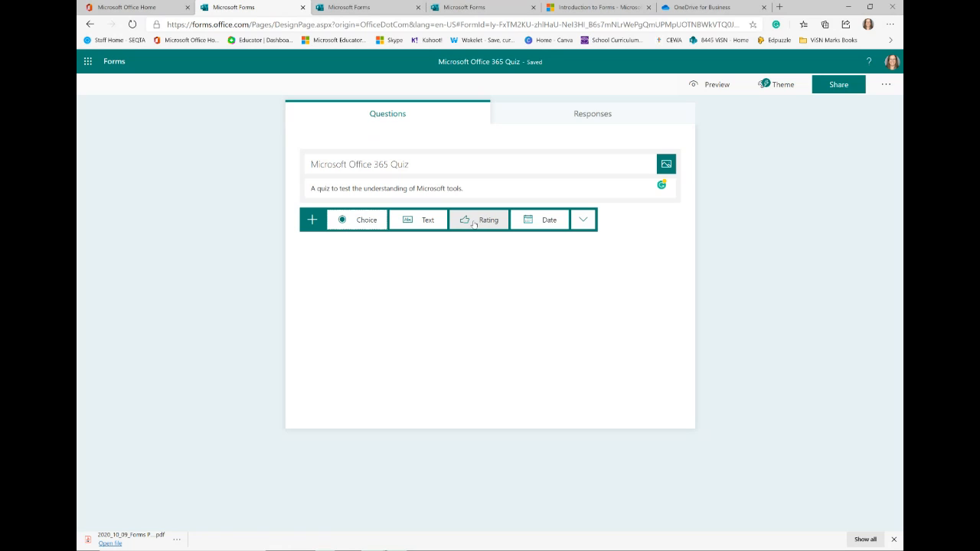
pyautogui.click(585, 222)
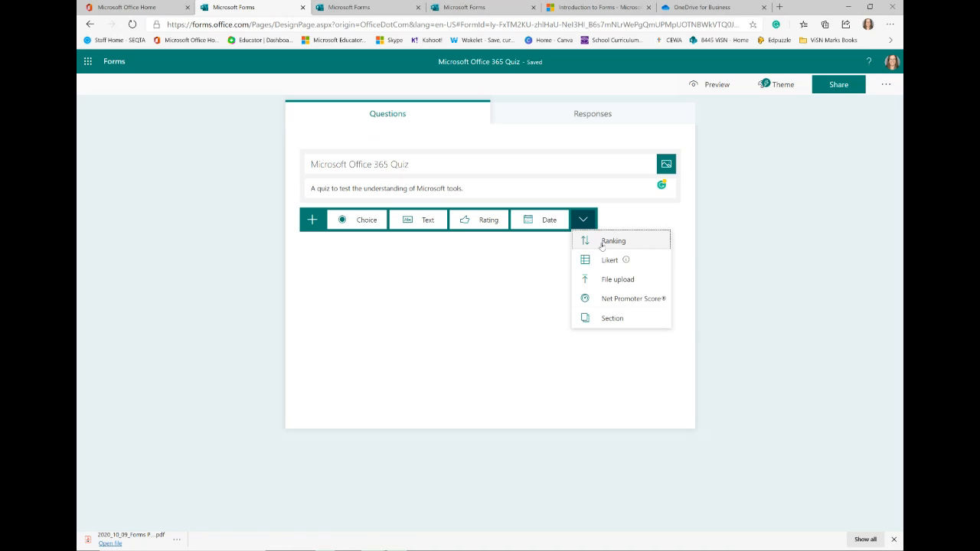
pyautogui.moveTo(606, 265)
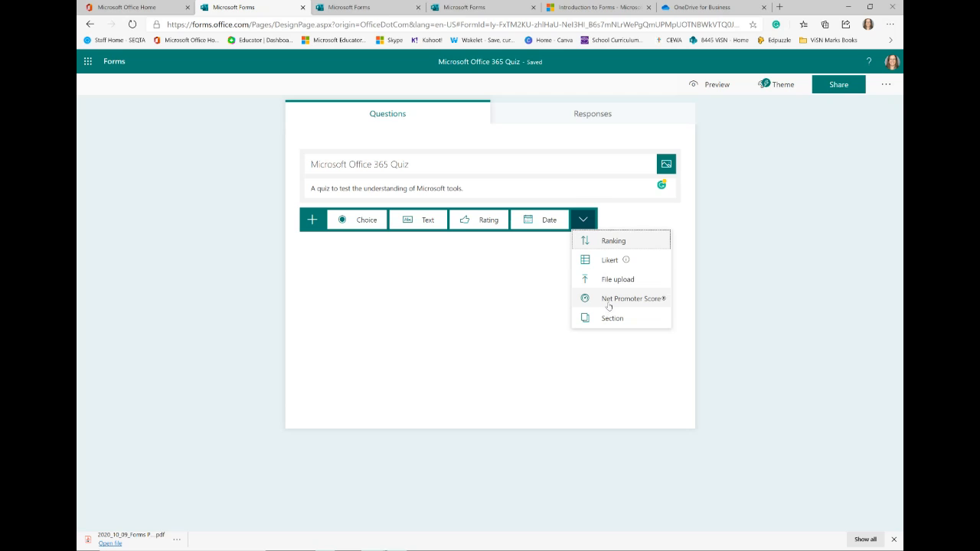
pyautogui.click(584, 223)
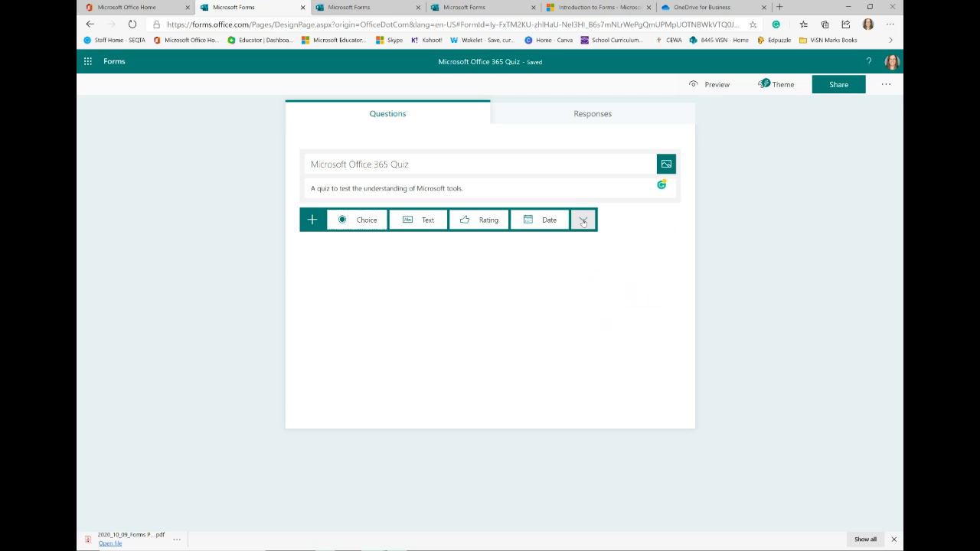
pyautogui.click(357, 220)
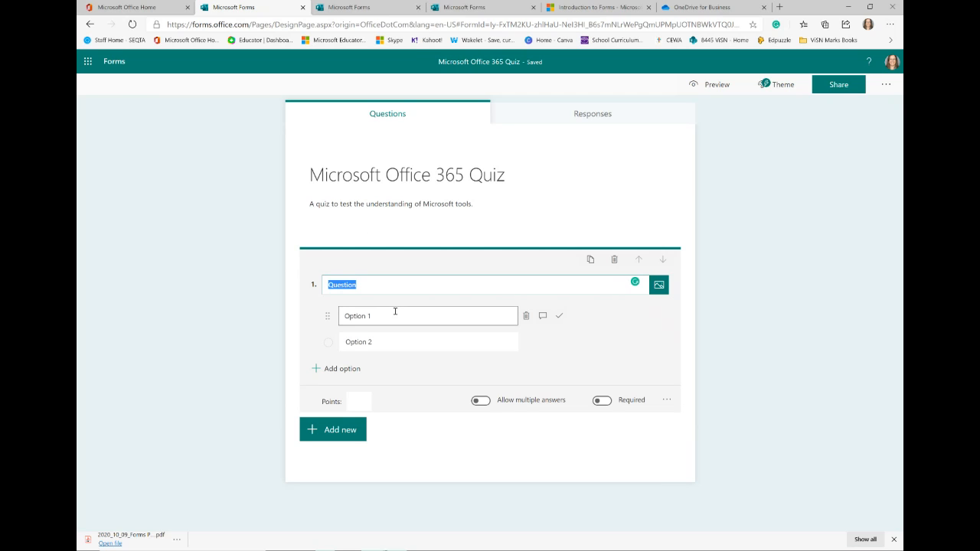
pyautogui.write('Which too')
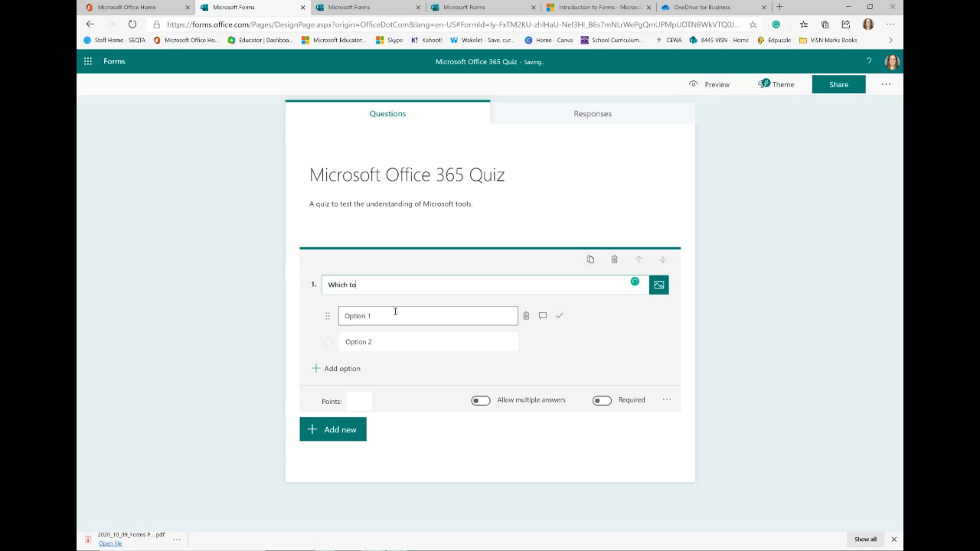
pyautogui.press('BackSpace')
pyautogui.press('BackSpace')
pyautogui.write('Microsoft tool would you k')
pyautogui.press('BackSpace')
pyautogui.write('use to create a report')
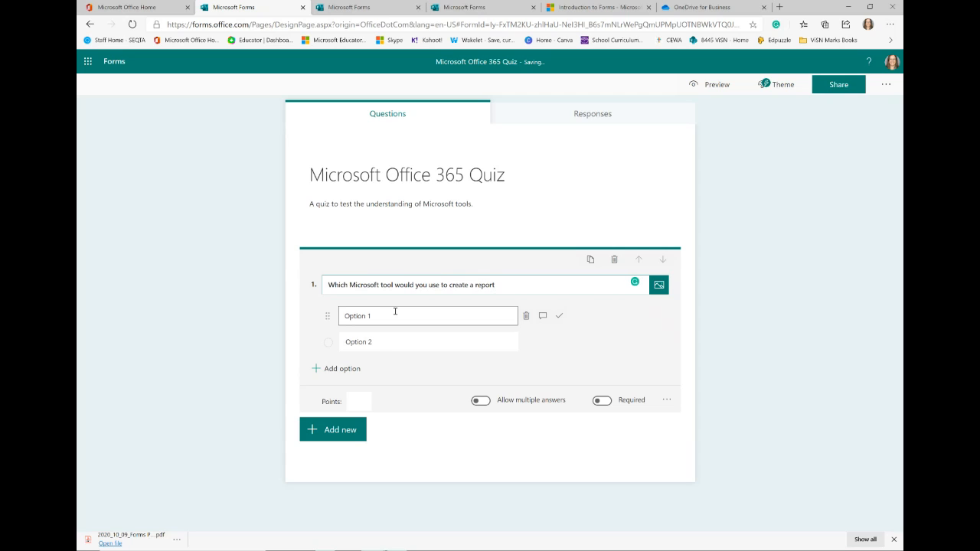
pyautogui.write('?')
# - Fill in the answer options Excel, PowerPoint, OneDrive and Word, and mark Word as the correct answer
pyautogui.click(372, 315)
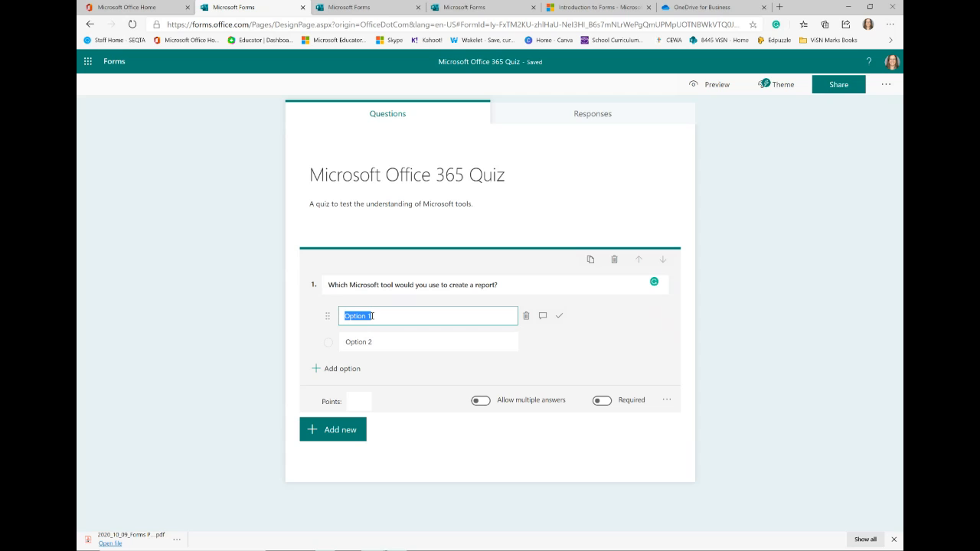
pyautogui.write('Excel')
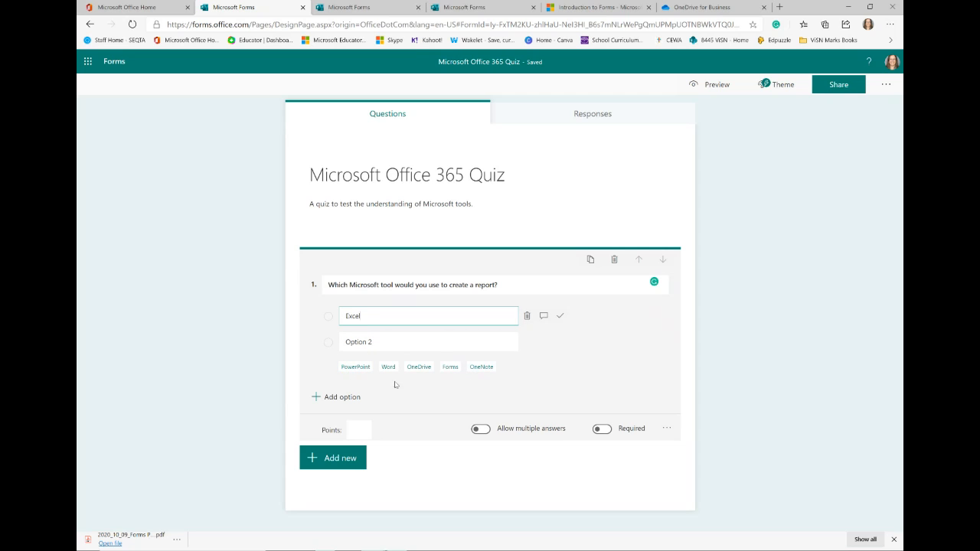
pyautogui.click(363, 369)
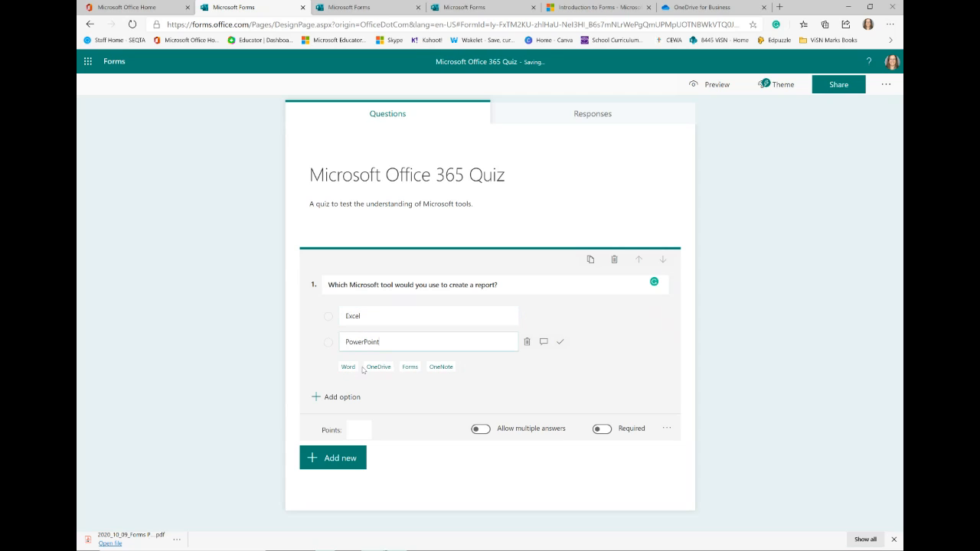
pyautogui.click(384, 368)
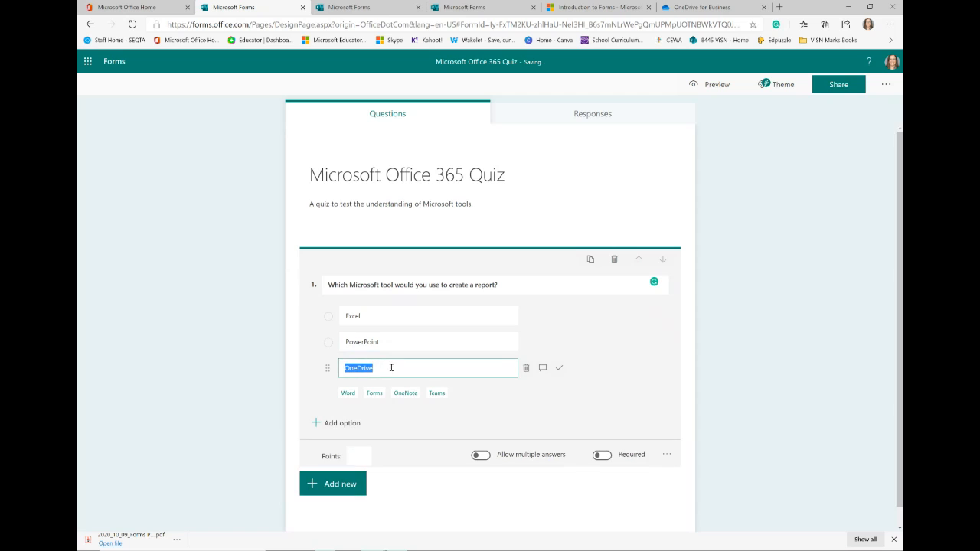
pyautogui.click(347, 393)
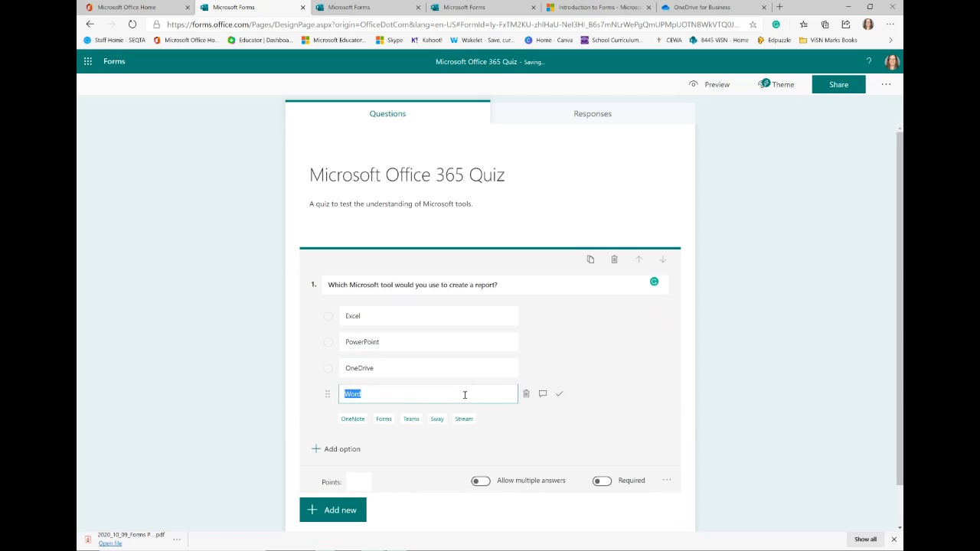
pyautogui.click(560, 395)
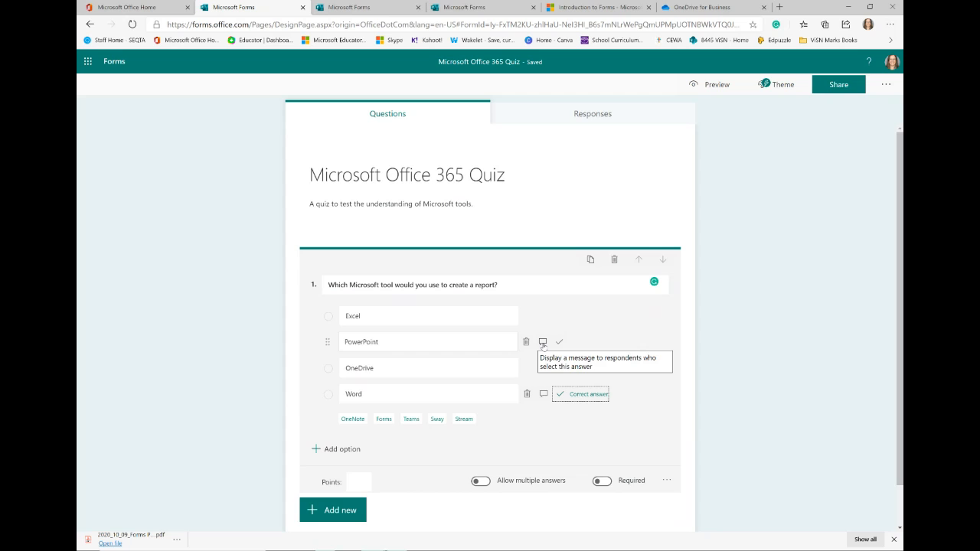
# - Add the respondent message "PowerPoint is more fro presenting to the class rather than a written report." to the PowerPoint option
pyautogui.click(542, 342)
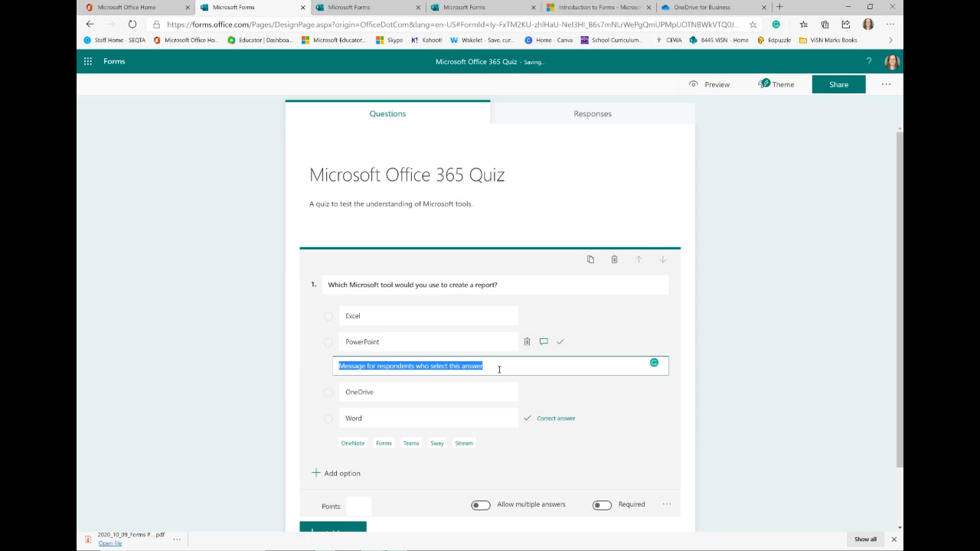
pyautogui.click(499, 370)
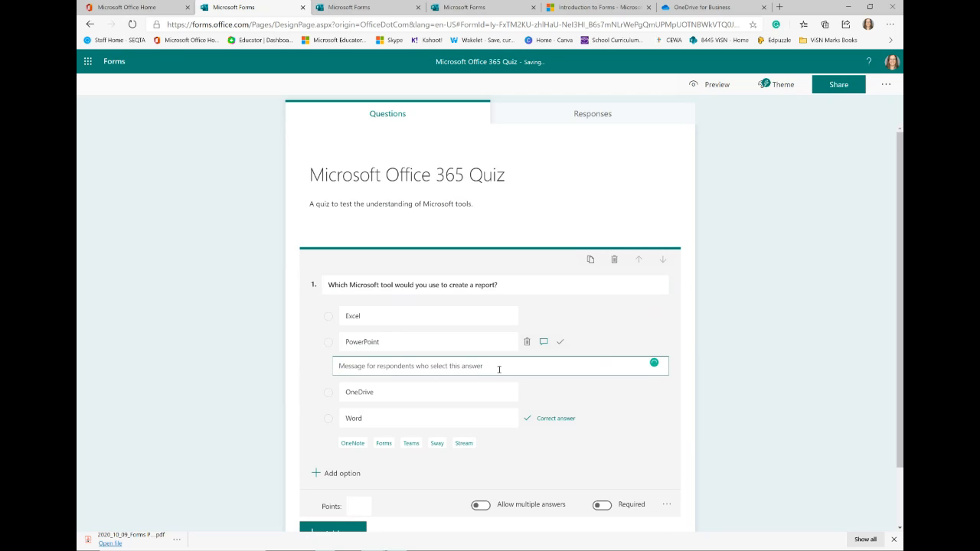
pyautogui.write('PowerPoint is m')
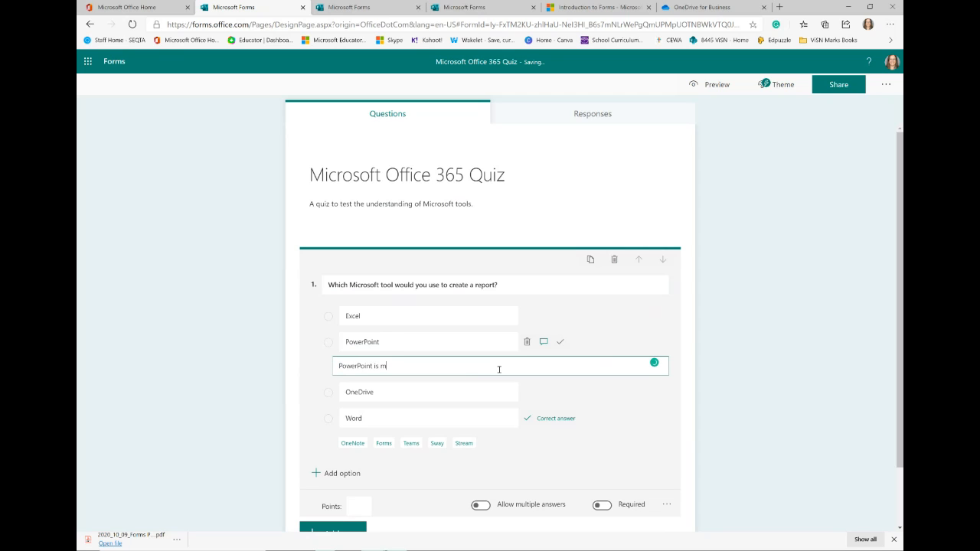
pyautogui.write('ore fro presenting to the class rather than a written report.')
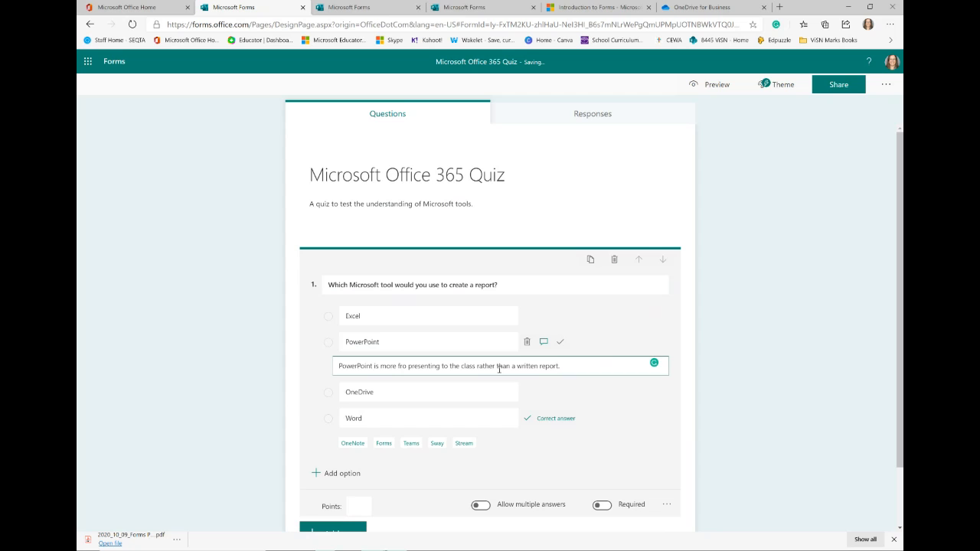
# - Add the respondent message "Well done!" to the Word option
pyautogui.click(624, 414)
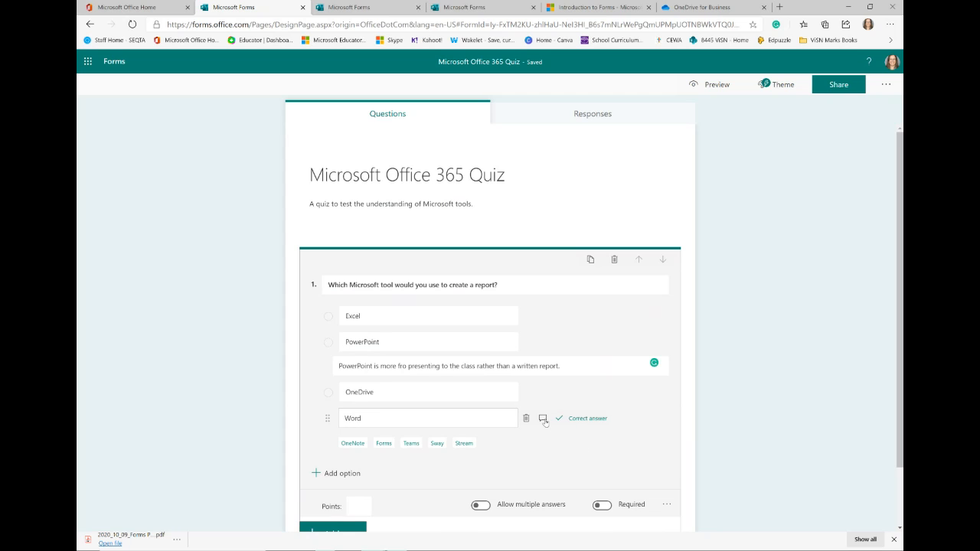
pyautogui.click(542, 418)
pyautogui.write('Well done!')
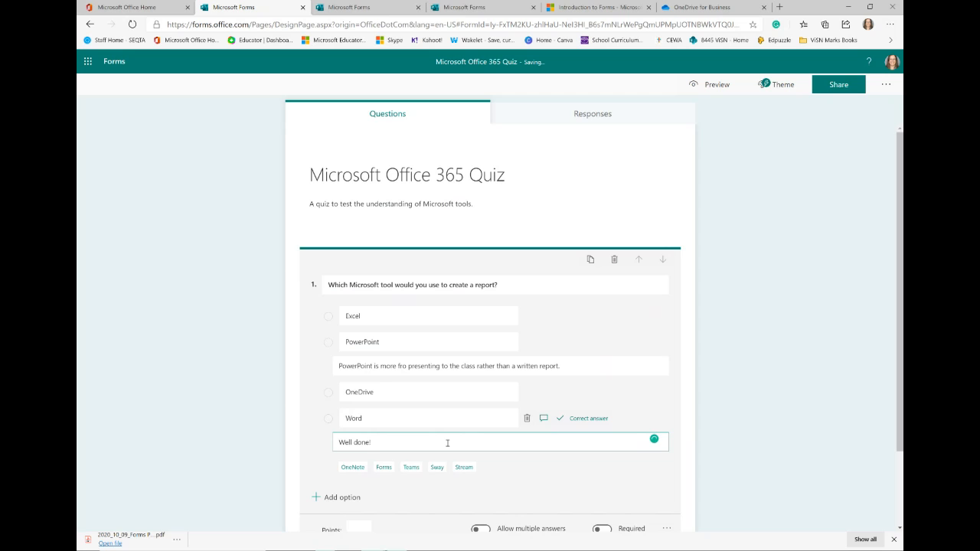
# - Assign 1 point to the report question and make it required
pyautogui.scroll(-2, 538, 479)
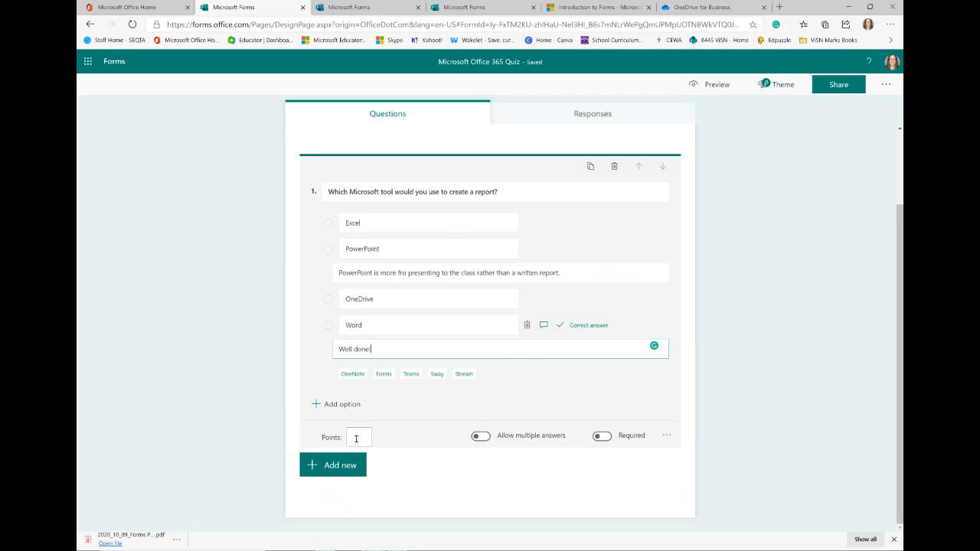
pyautogui.click(356, 439)
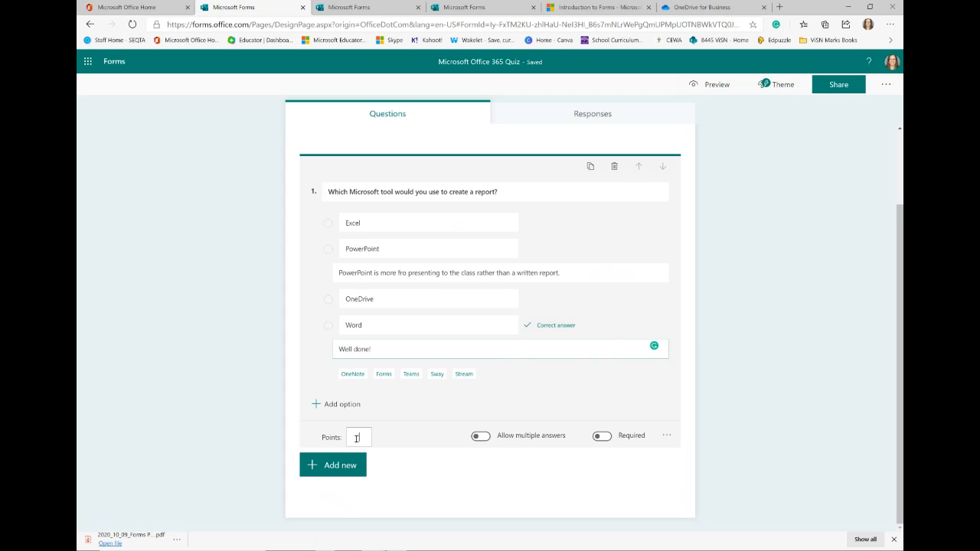
pyautogui.write('1')
pyautogui.click(401, 438)
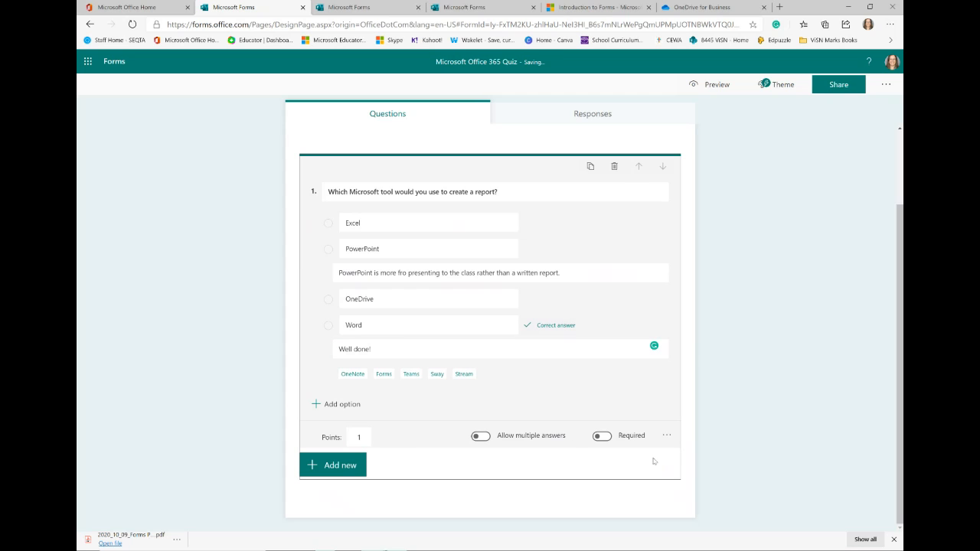
pyautogui.click(603, 436)
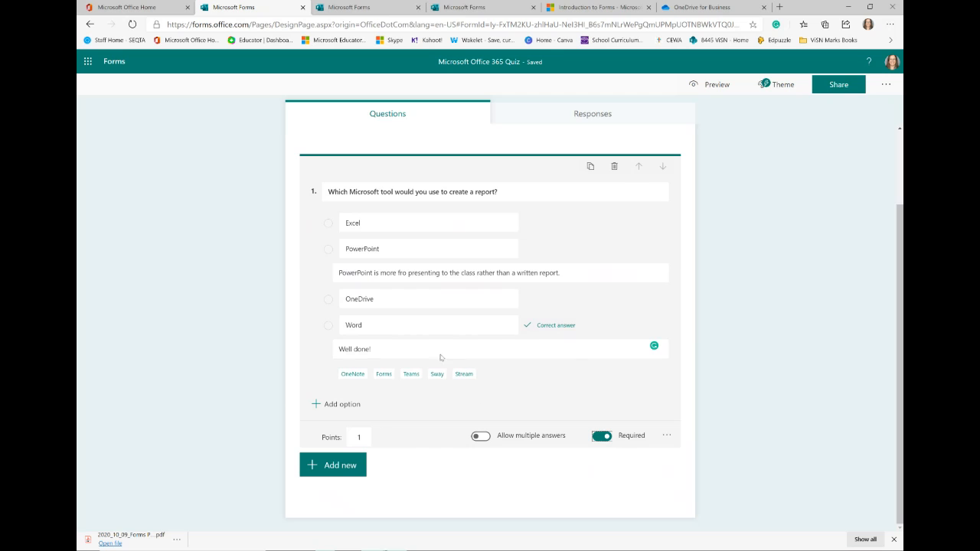
# - Add a choice question reading "Which of these tools can you add video too?" and allow multiple answers
pyautogui.click(334, 472)
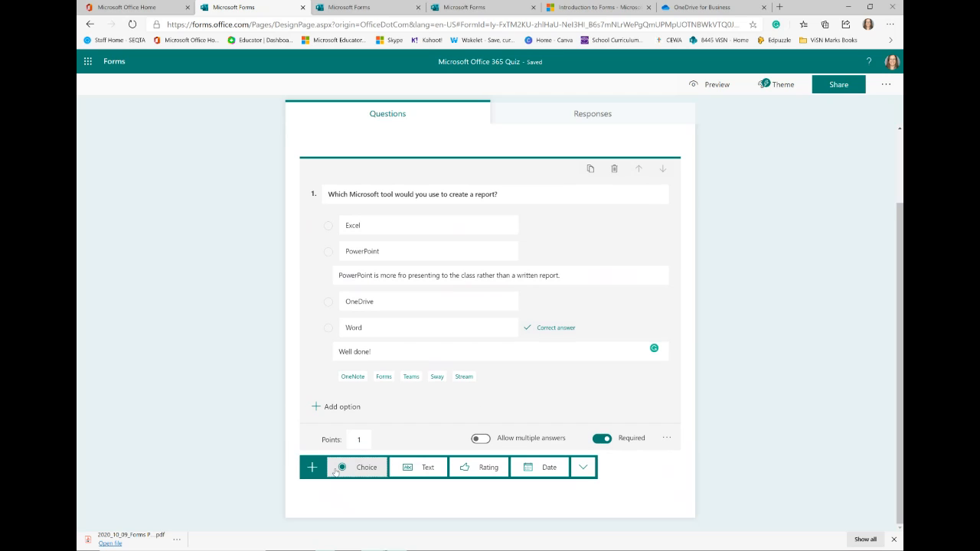
pyautogui.click(375, 467)
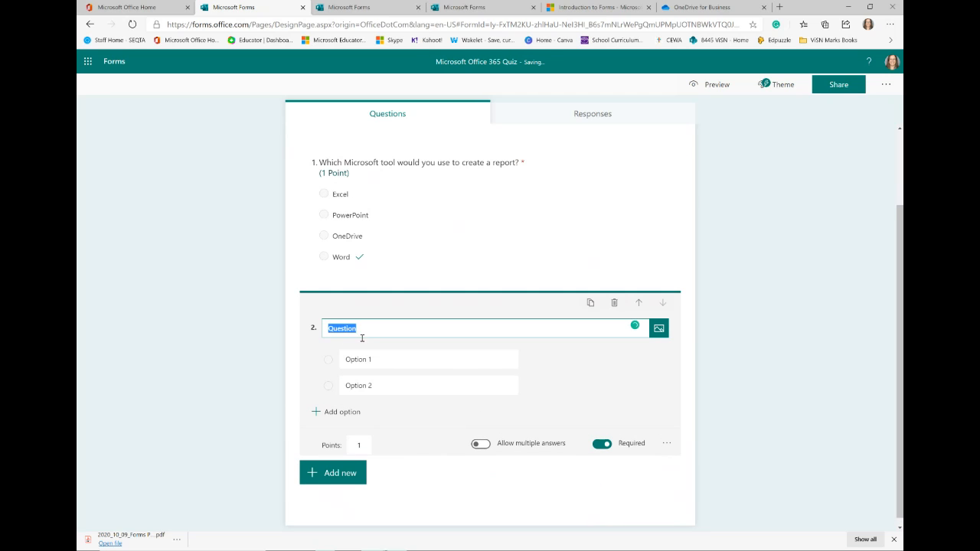
pyautogui.write('Which of these tools can you add')
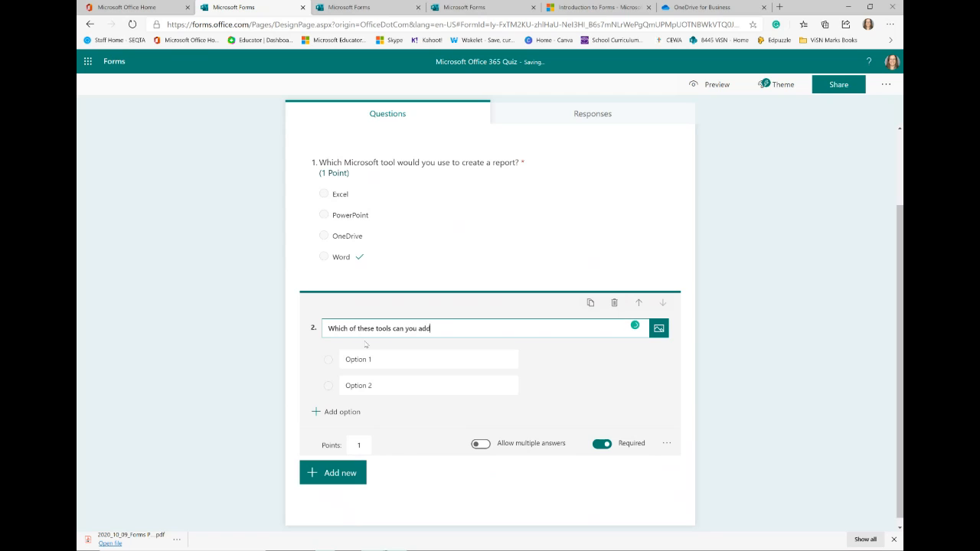
pyautogui.write(' video too?')
pyautogui.click(483, 446)
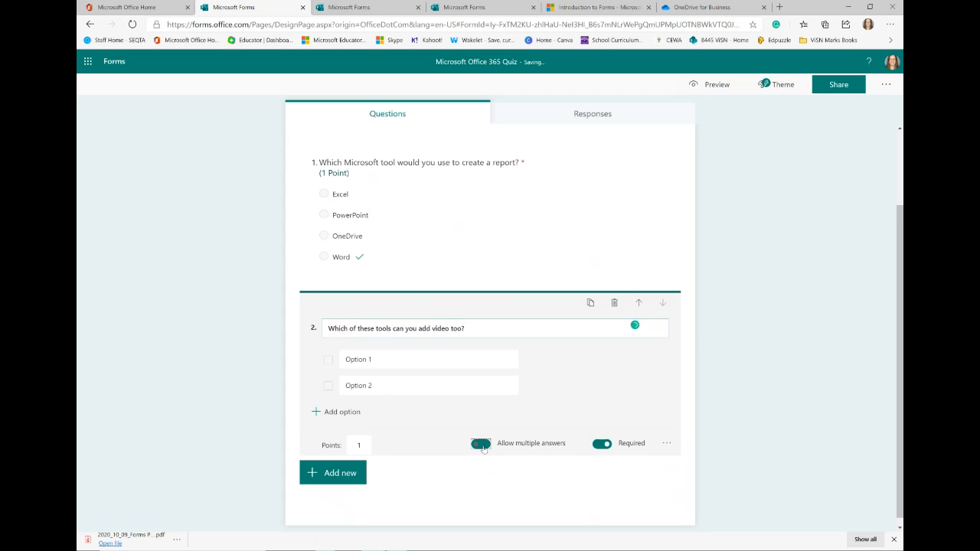
# - Fill in the video question's answer options Flipgrid, OneNote, PowerPoint and Excel
pyautogui.click(361, 359)
pyautogui.write('Flipgrid')
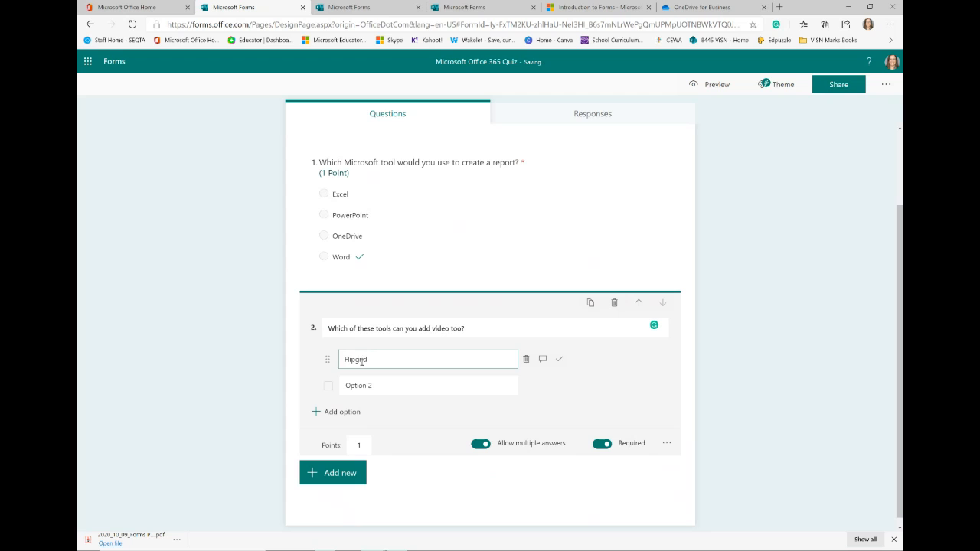
pyautogui.click(357, 386)
pyautogui.write('OneNote')
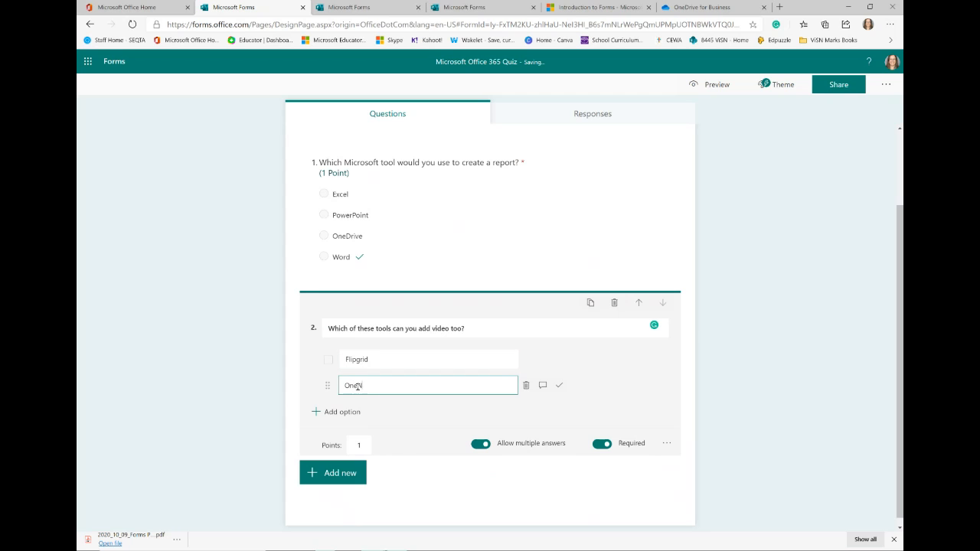
pyautogui.click(360, 412)
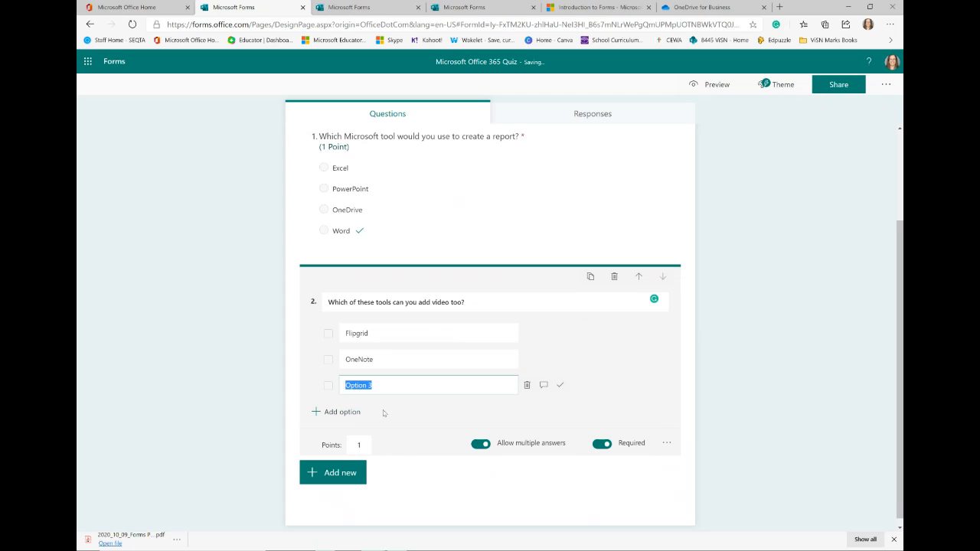
pyautogui.write('PowerPoint')
pyautogui.click(340, 411)
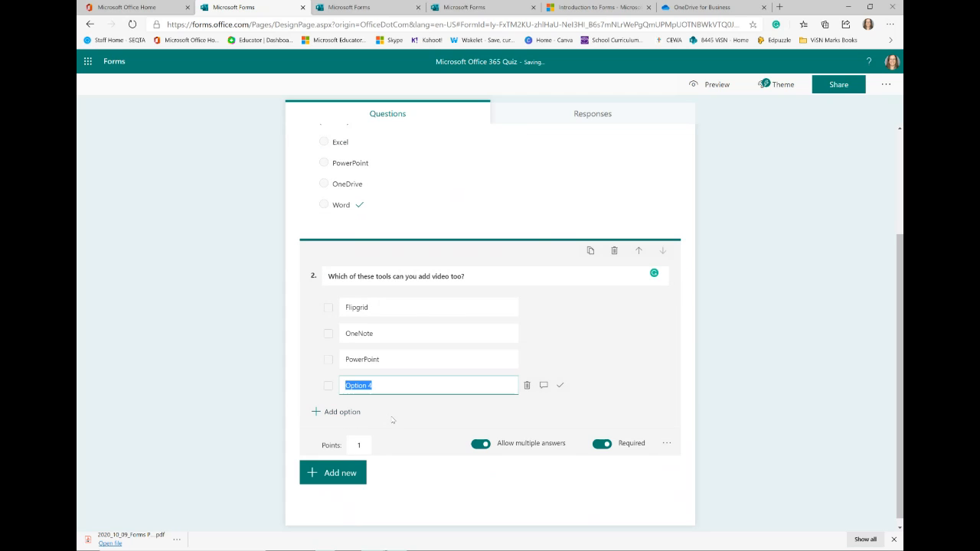
pyautogui.write('Excel')
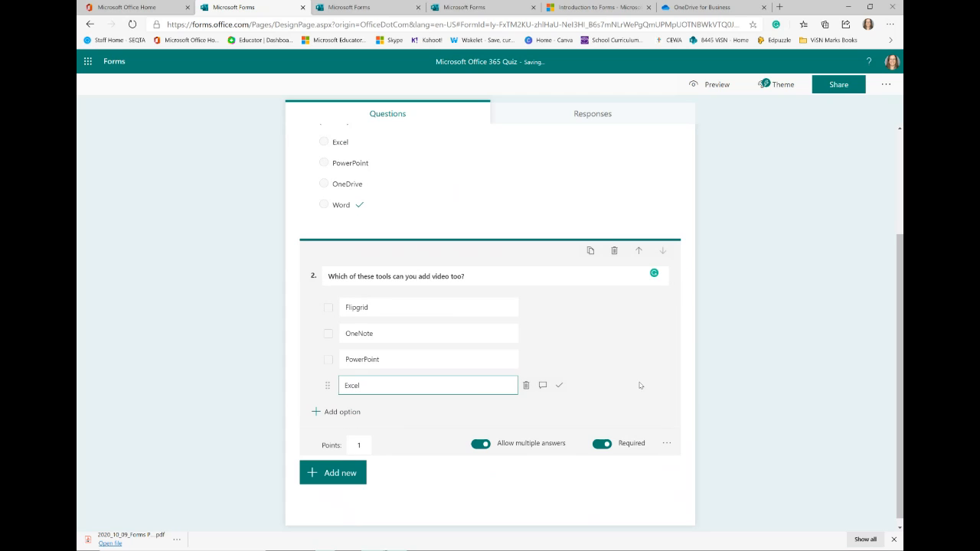
# - Mark Flipgrid, OneNote and PowerPoint as correct answers and assign 3 points to the video question
pyautogui.click(559, 308)
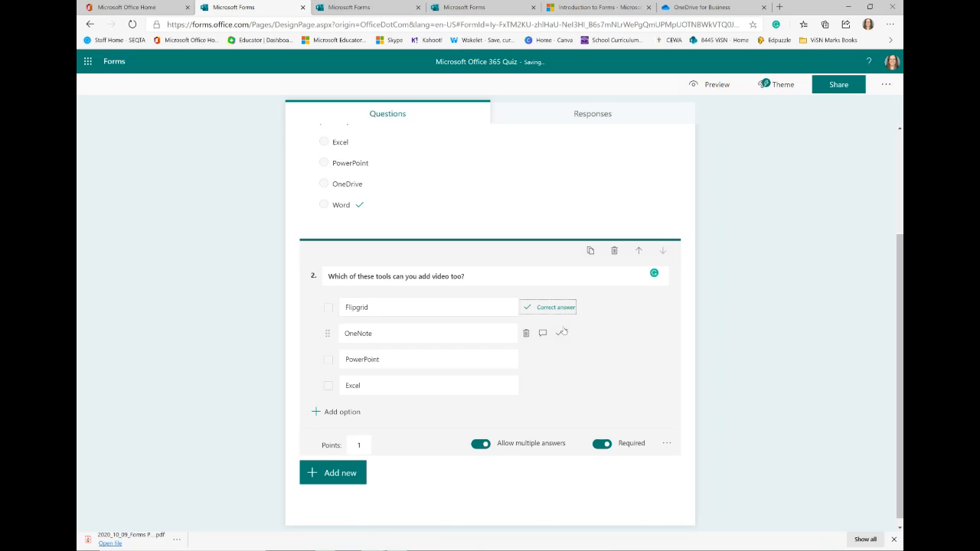
pyautogui.click(559, 333)
pyautogui.click(559, 359)
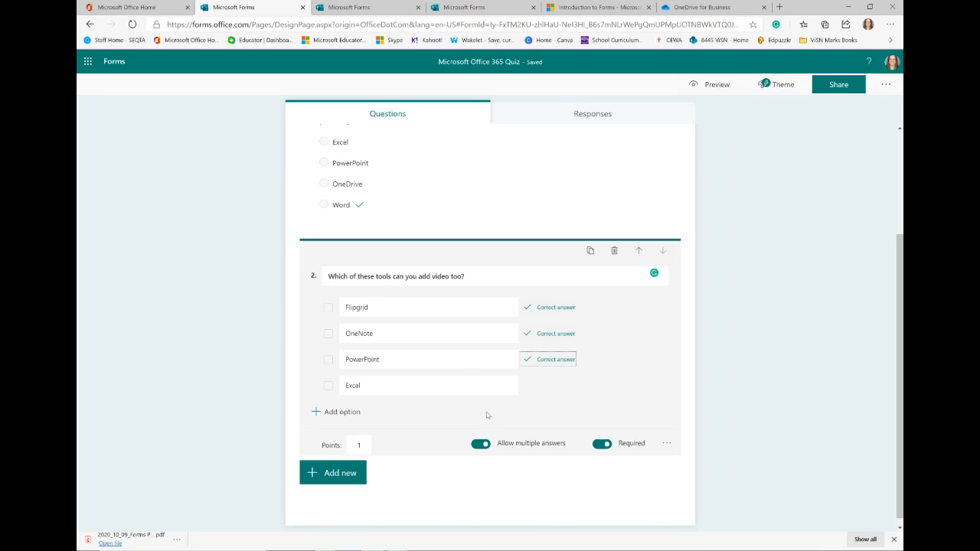
pyautogui.click(360, 445)
pyautogui.write('3')
# - Add a text question reading "Name the best tool for recording and sharing video?"
pyautogui.click(337, 473)
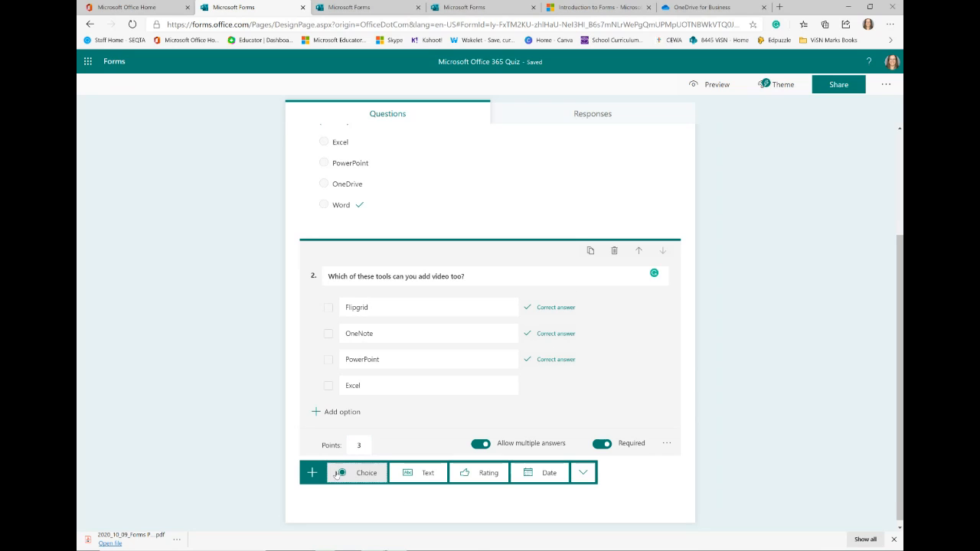
pyautogui.click(419, 472)
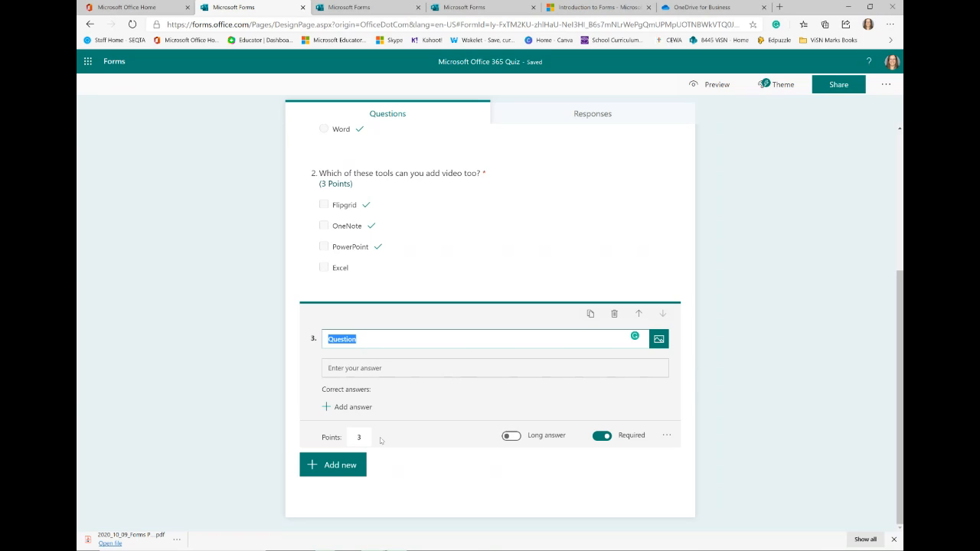
pyautogui.write('Name')
pyautogui.write(' t')
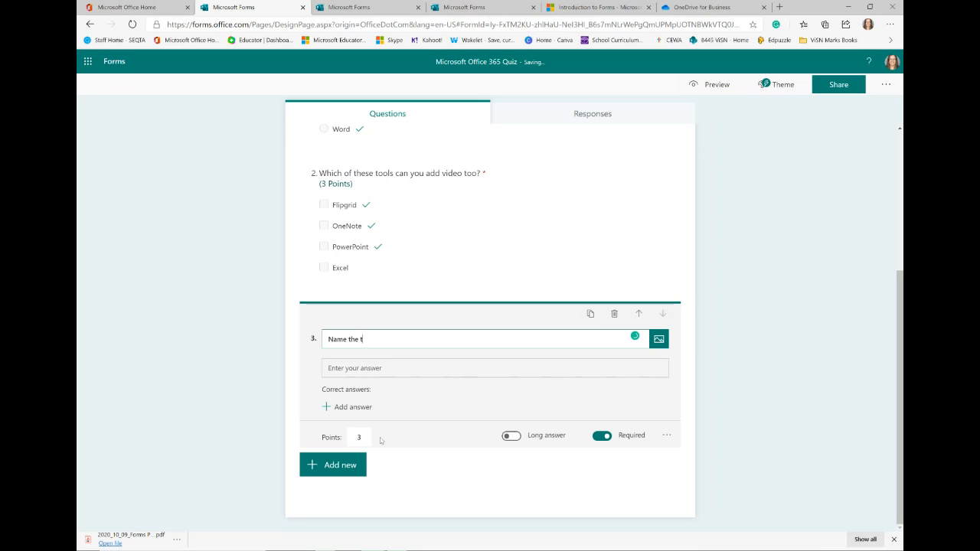
pyautogui.press('BackSpace')
pyautogui.write('best tool for')
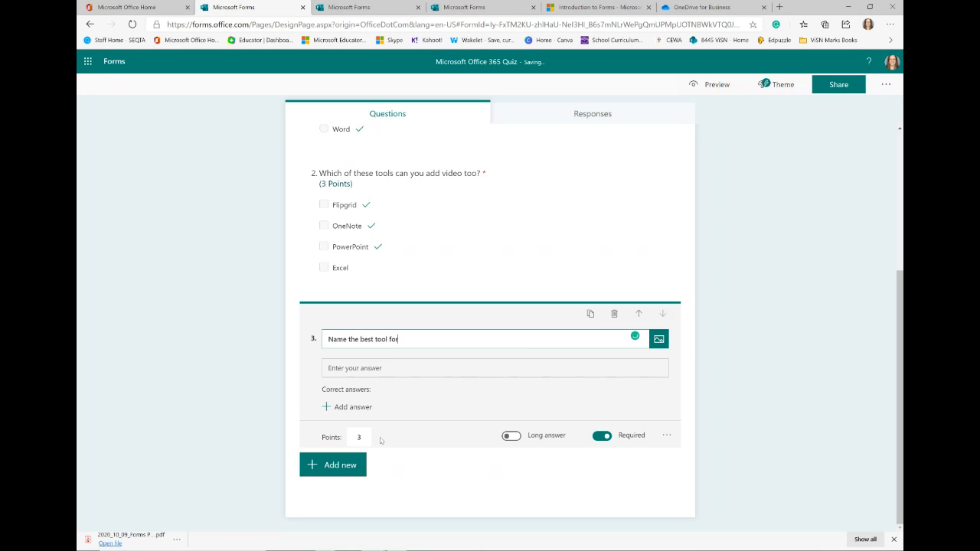
pyautogui.write(' recording and sharing video?')
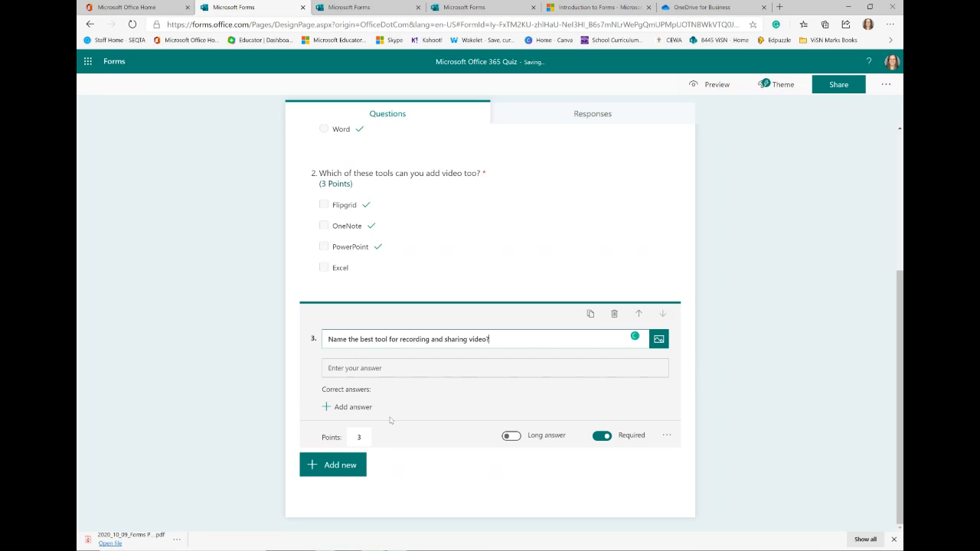
# - Enter Flipgrid as the correct answer to the recording question and set its points to 1
pyautogui.click(354, 408)
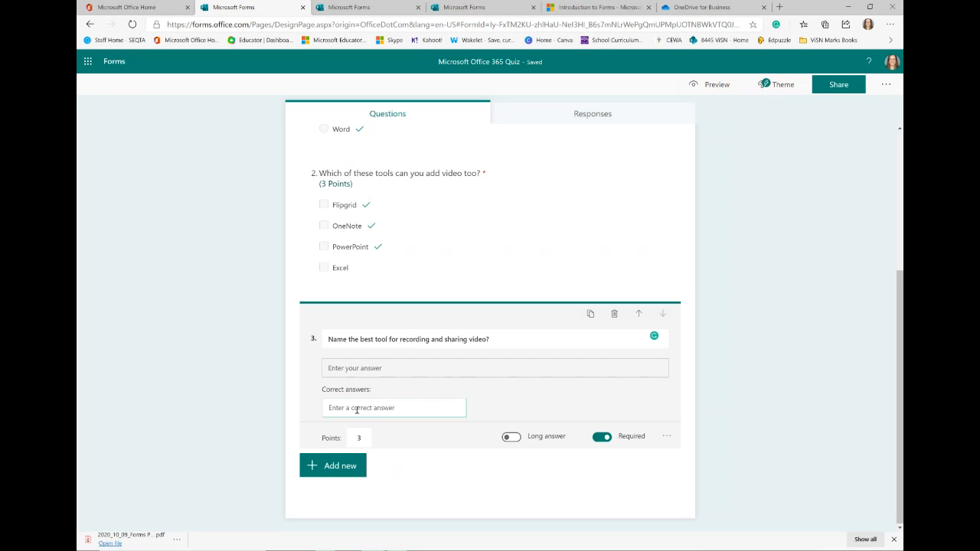
pyautogui.write('Flipgrid')
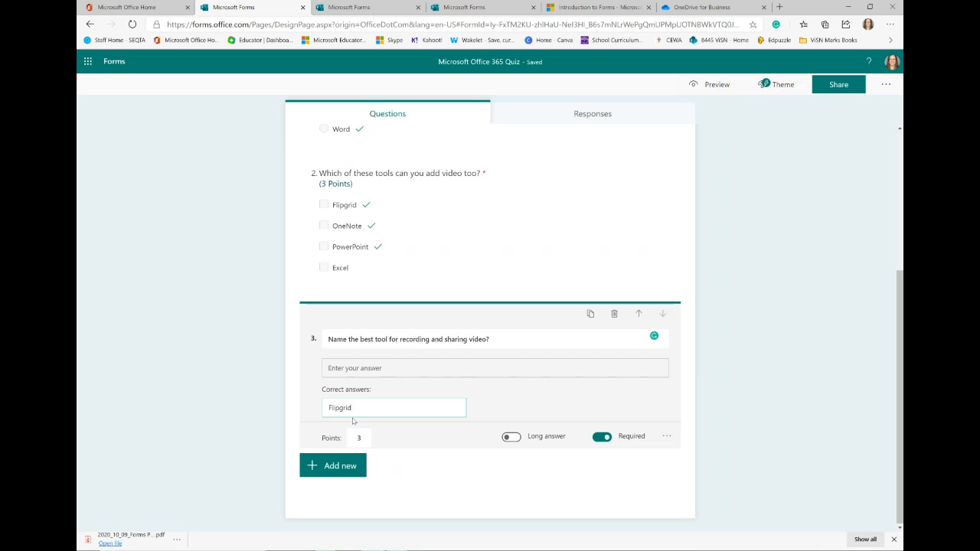
pyautogui.click(364, 440)
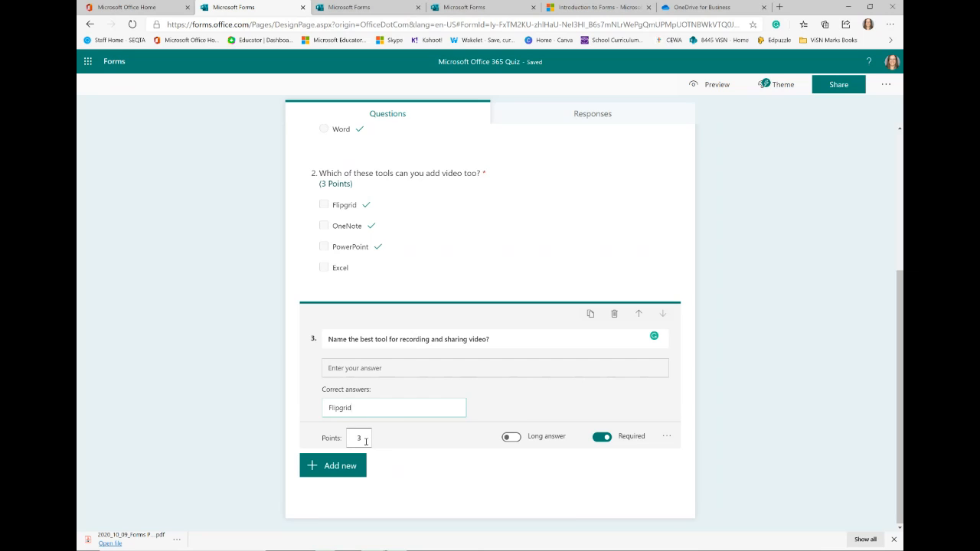
pyautogui.press('BackSpace')
pyautogui.write('1')
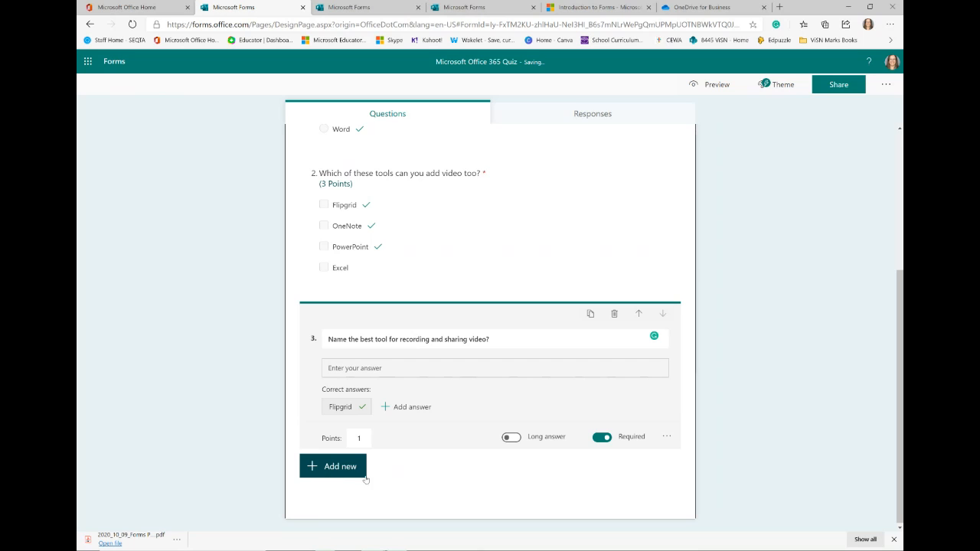
# - Add a text question reading "Explain the process for submitting an assignment online." and set it to accept a long answer
pyautogui.click(340, 469)
pyautogui.click(420, 467)
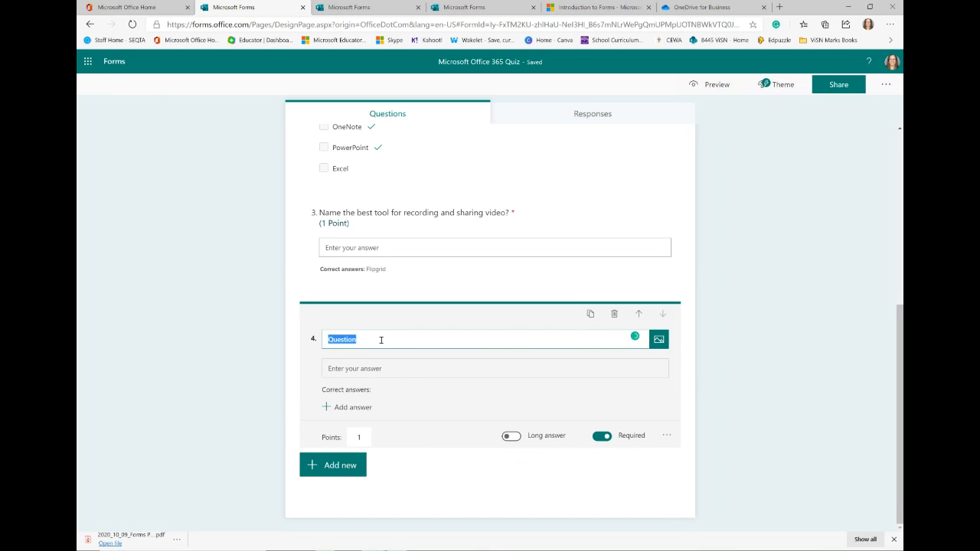
pyautogui.write('Explain the')
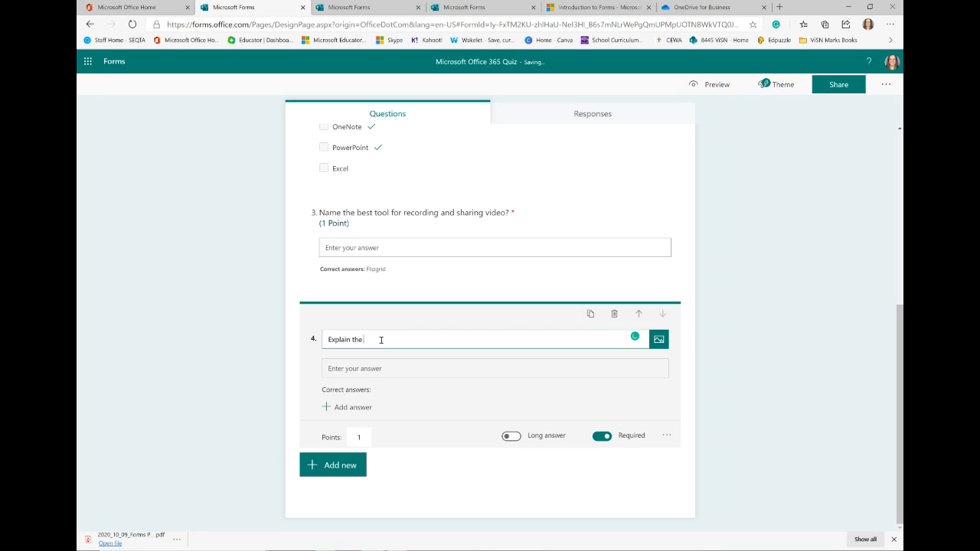
pyautogui.write(' process for submitting an assignment online')
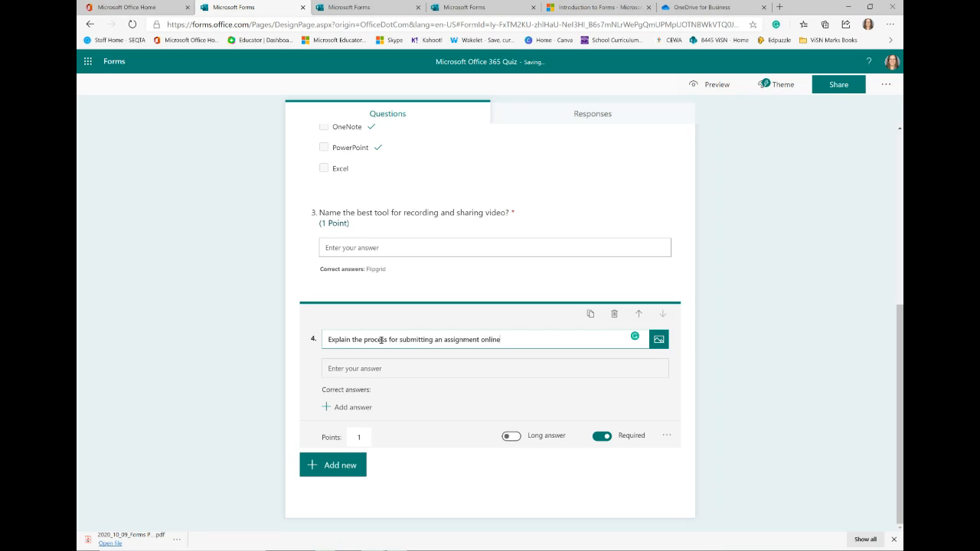
pyautogui.write('.')
pyautogui.click(517, 438)
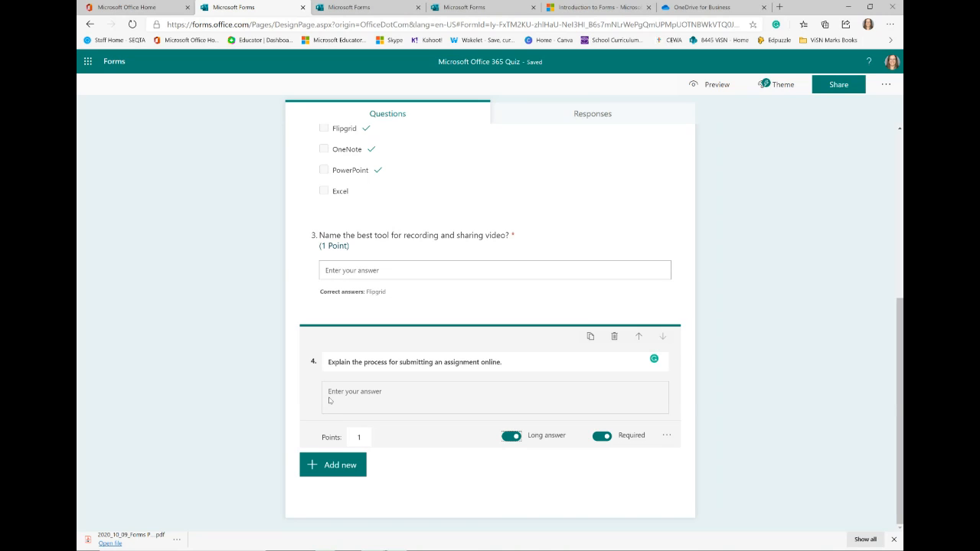
# - Assign 4 points to the assignment submission question
pyautogui.click(359, 437)
pyautogui.press('BackSpace')
pyautogui.write('4')
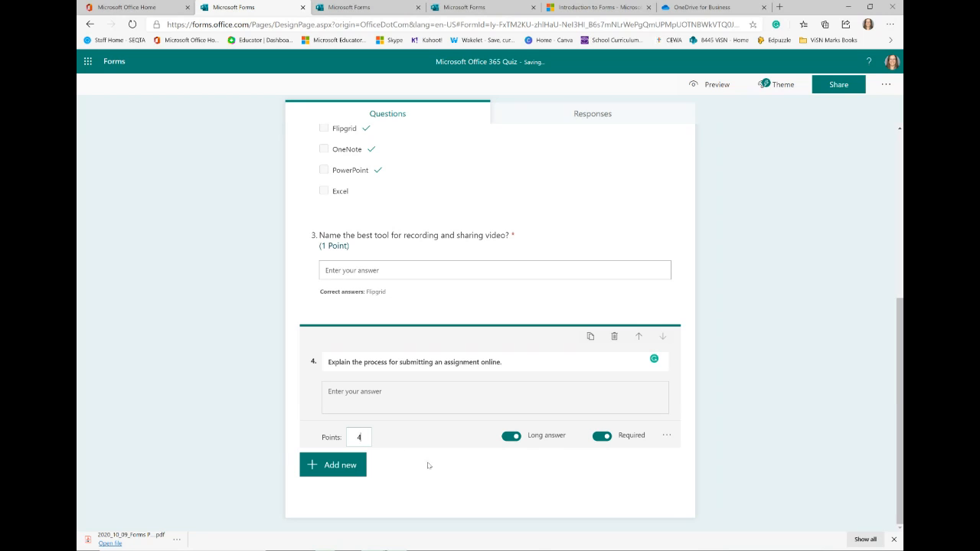
# - Review all the quiz questions and the total points shown beside the quiz title
pyautogui.scroll(4, 436, 471)
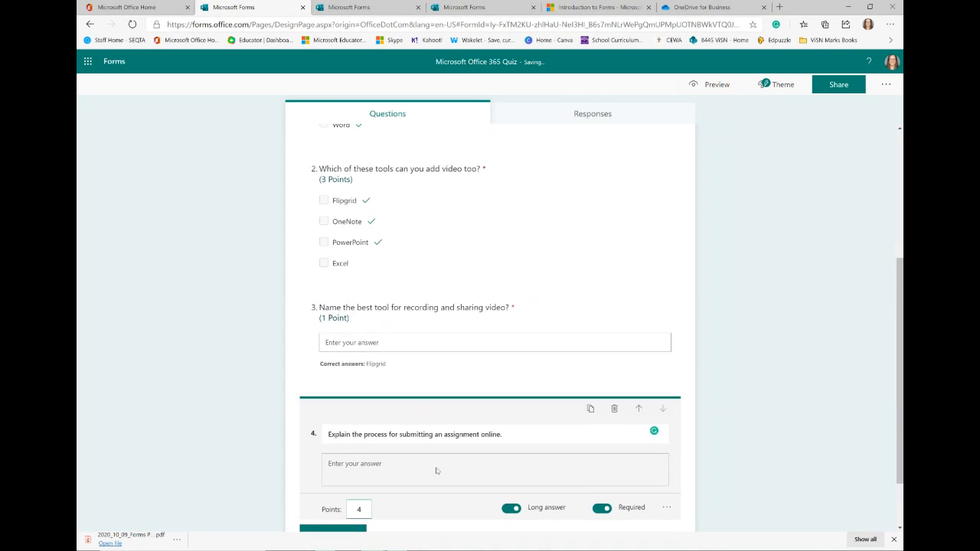
pyautogui.scroll(-1, 437, 470)
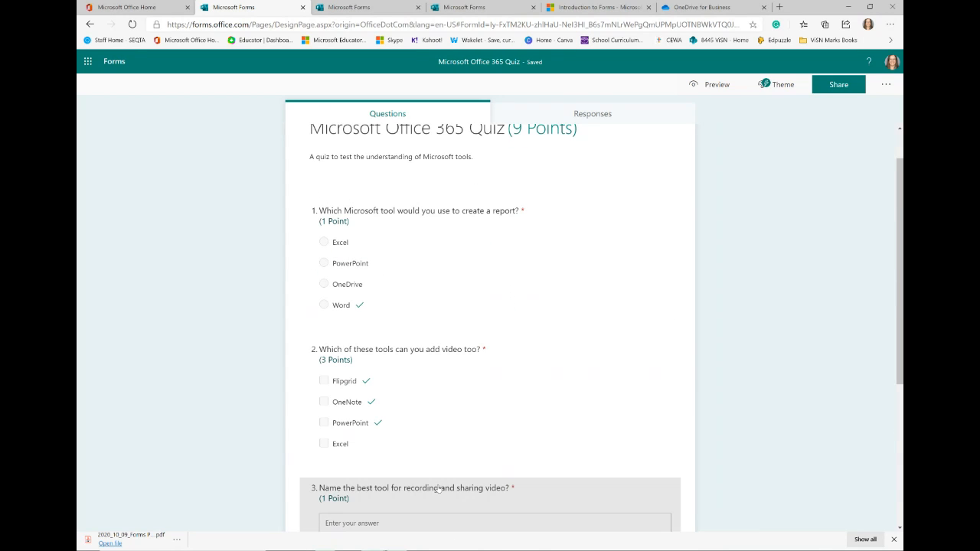
pyautogui.scroll(1, 437, 482)
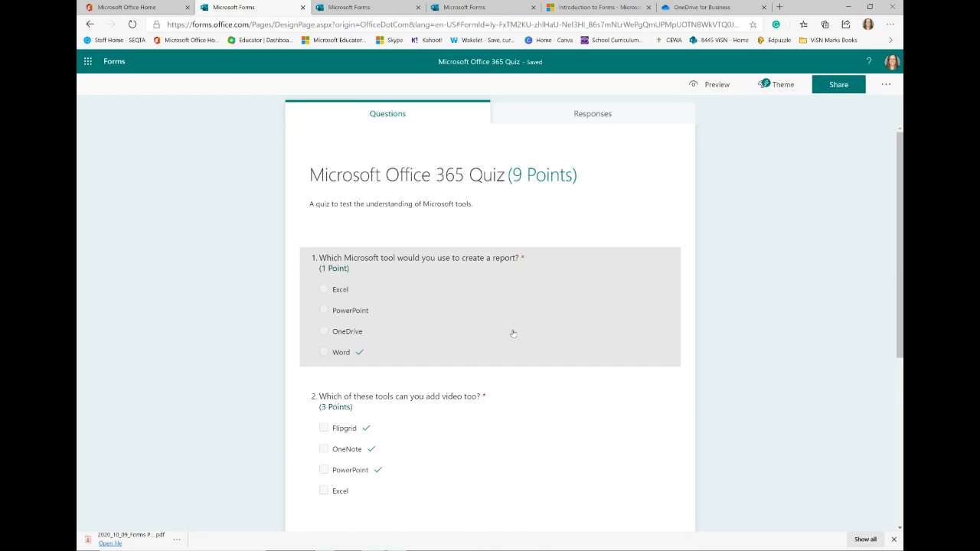
pyautogui.scroll(-4, 510, 332)
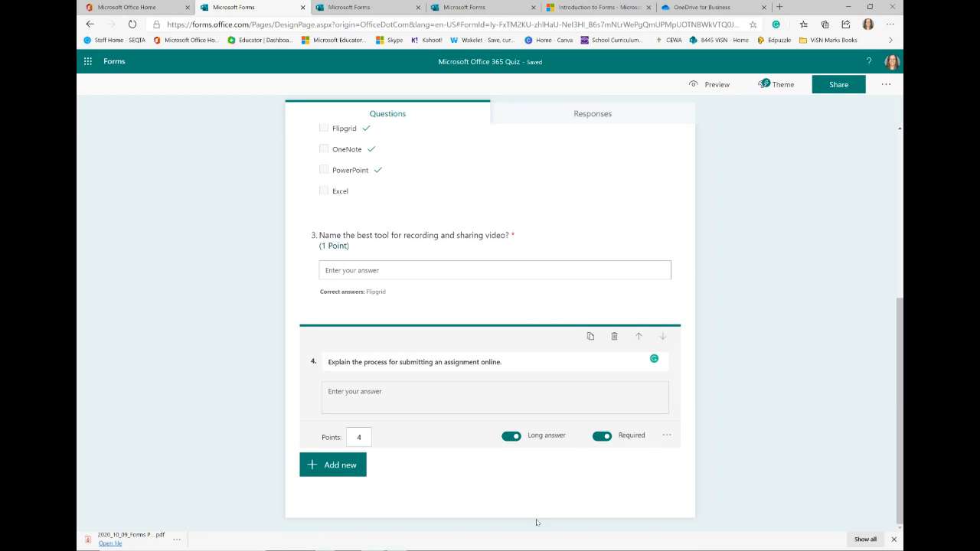
pyautogui.scroll(1, 575, 309)
pyautogui.scroll(3, 574, 289)
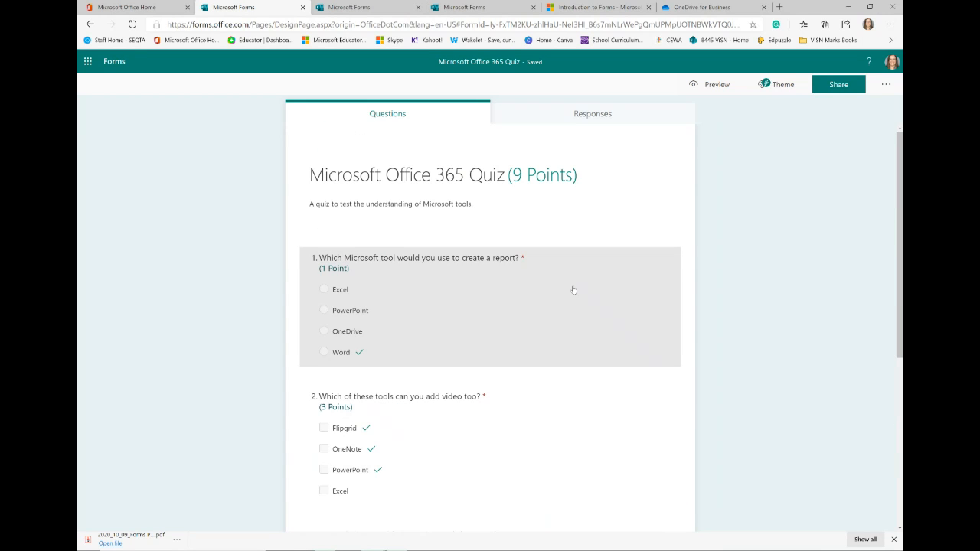
# - Browse the suggested theme ideas and the colour and illustration themes available for the quiz
pyautogui.click(780, 94)
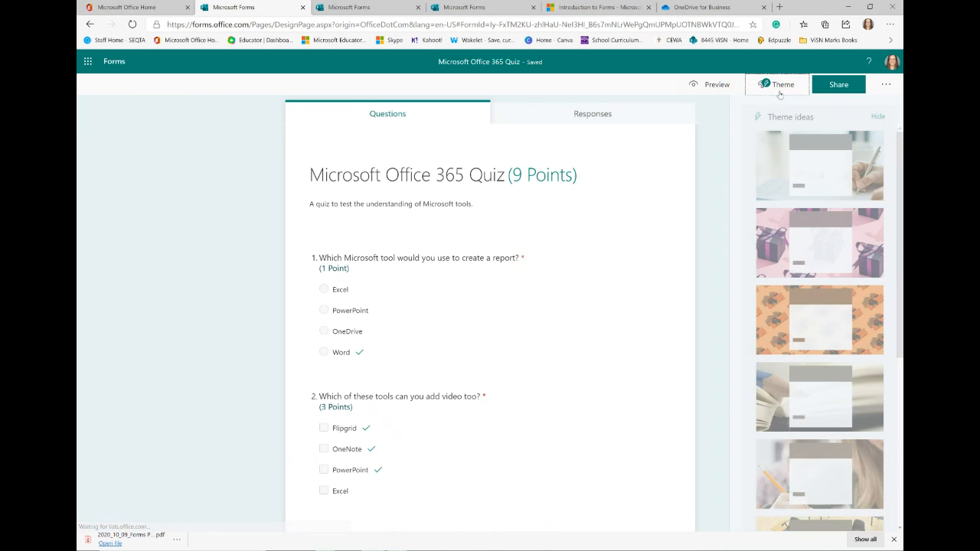
pyautogui.scroll(-1, 785, 251)
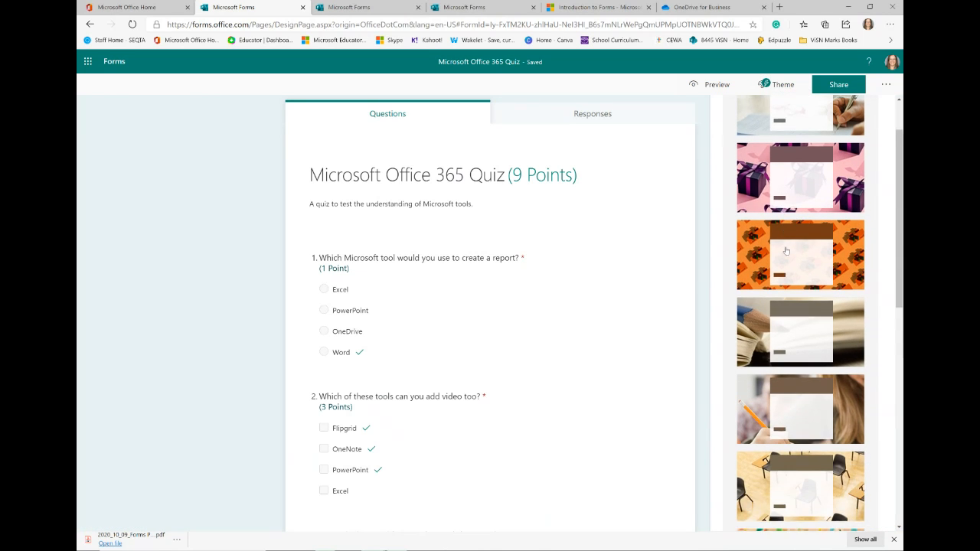
pyautogui.scroll(-8, 785, 251)
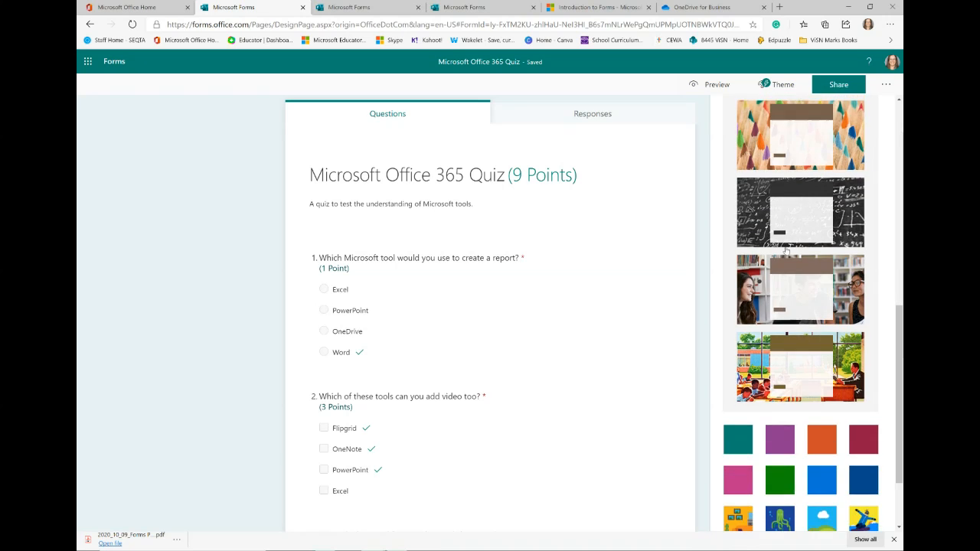
pyautogui.scroll(10, 785, 251)
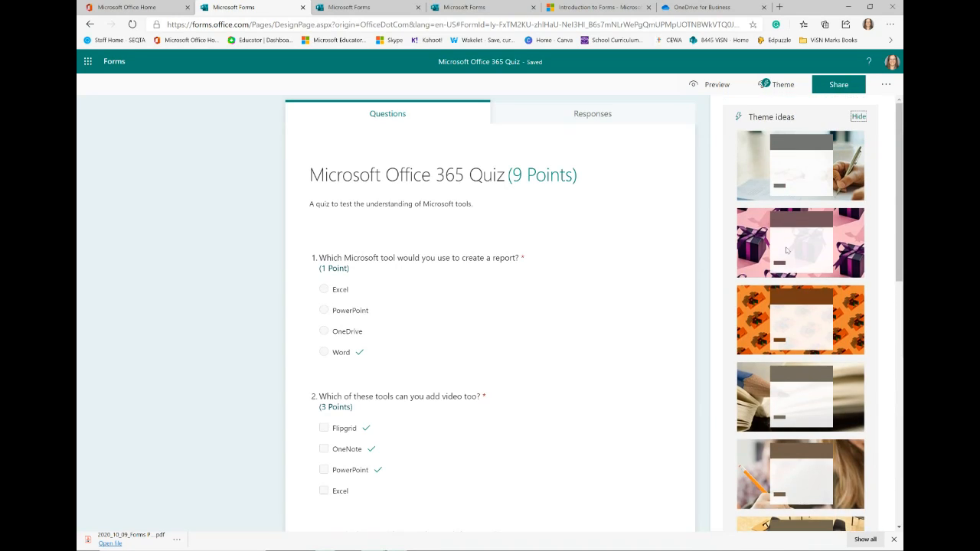
pyautogui.scroll(-10, 785, 251)
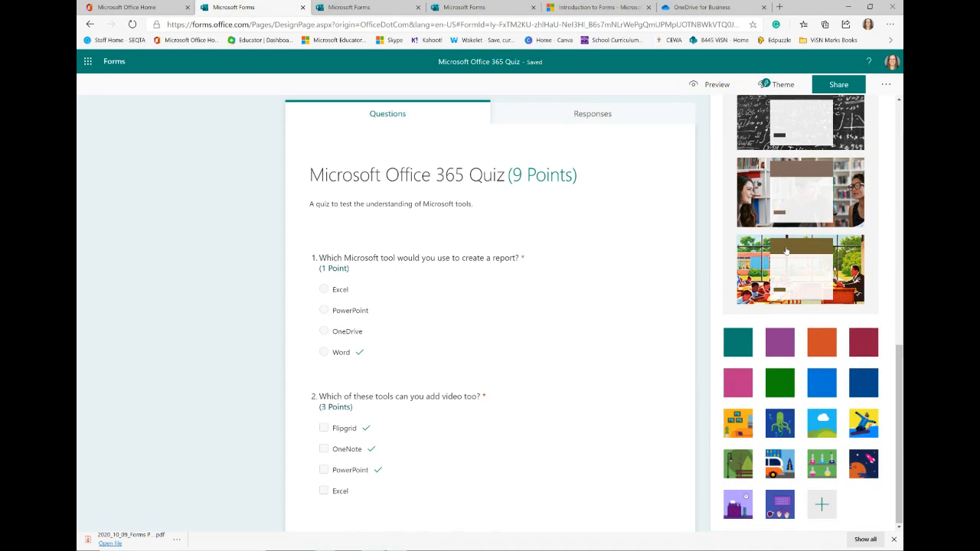
# - Try out teal, dark orange and dark red, plus the ocean, clouds, snowboarder, park, city bus and chemistry lab themes
pyautogui.click(745, 346)
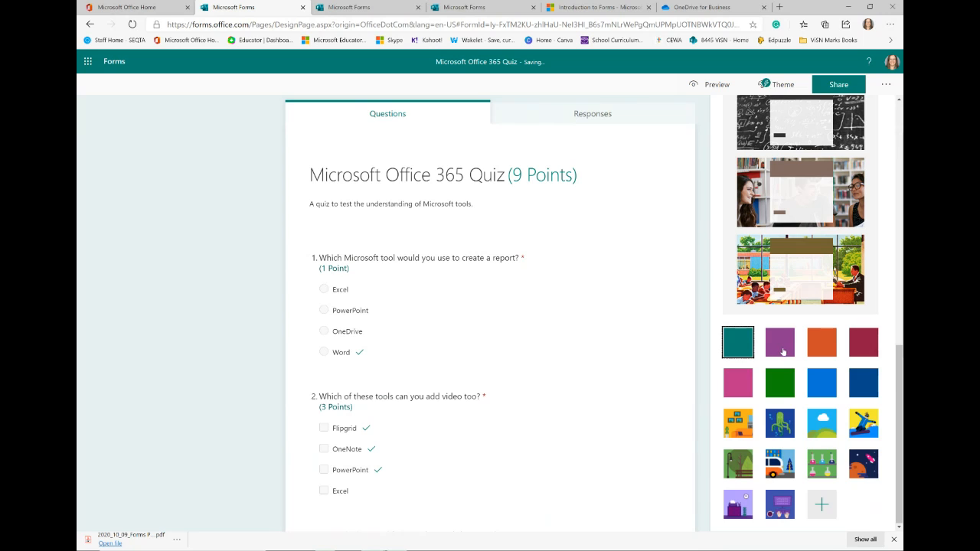
pyautogui.click(819, 350)
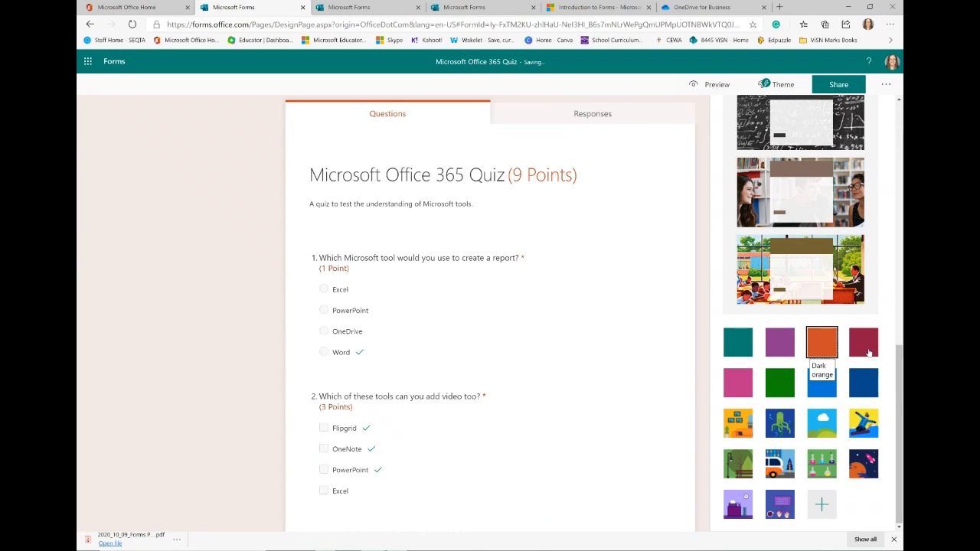
pyautogui.click(868, 351)
pyautogui.click(783, 427)
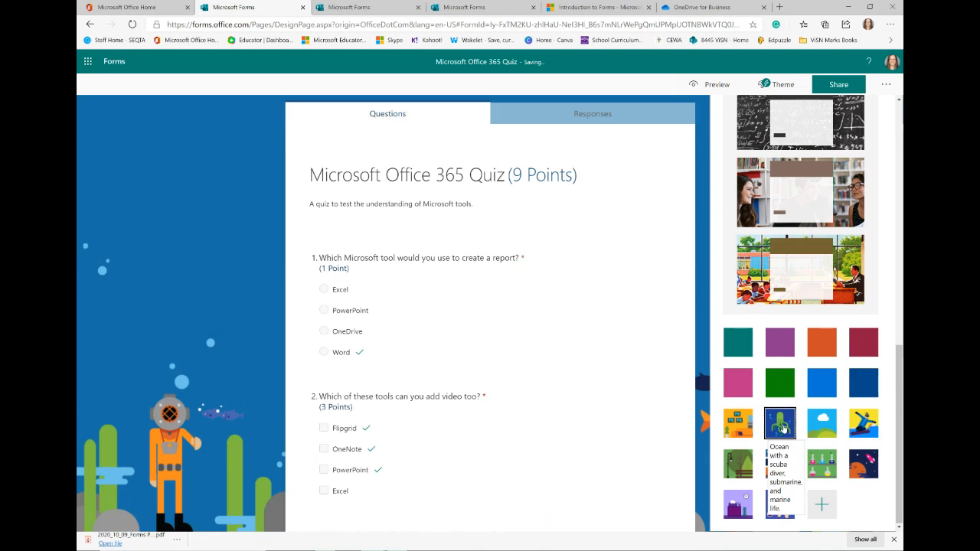
pyautogui.click(831, 434)
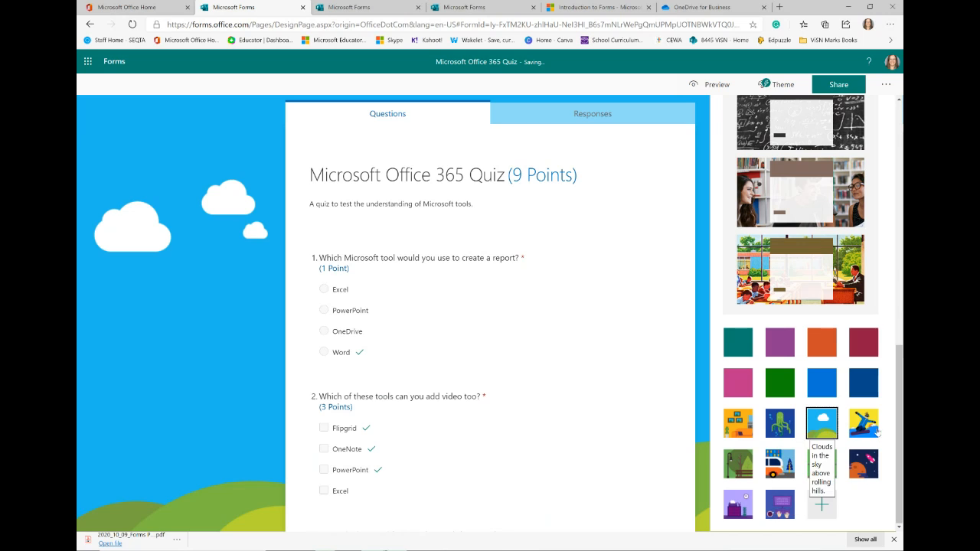
pyautogui.click(871, 433)
pyautogui.click(741, 464)
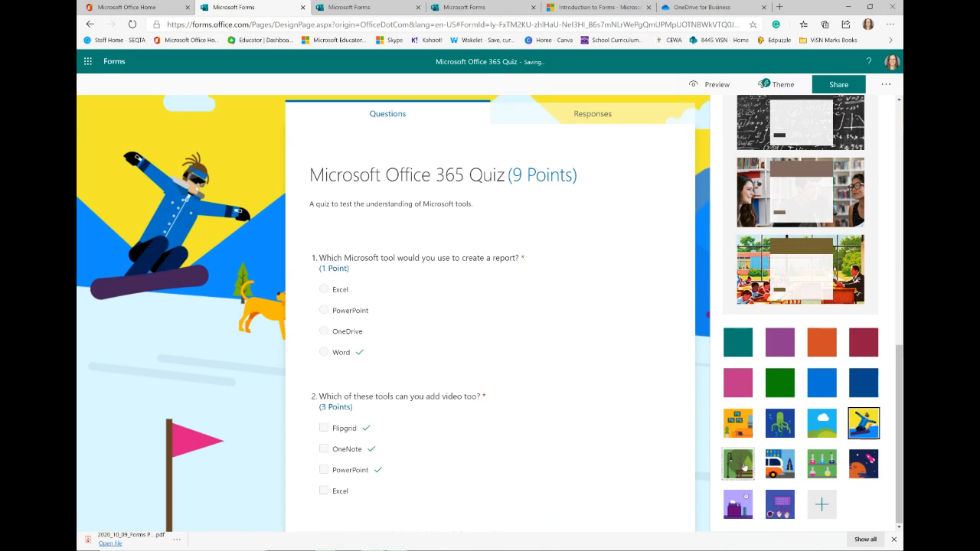
pyautogui.click(776, 468)
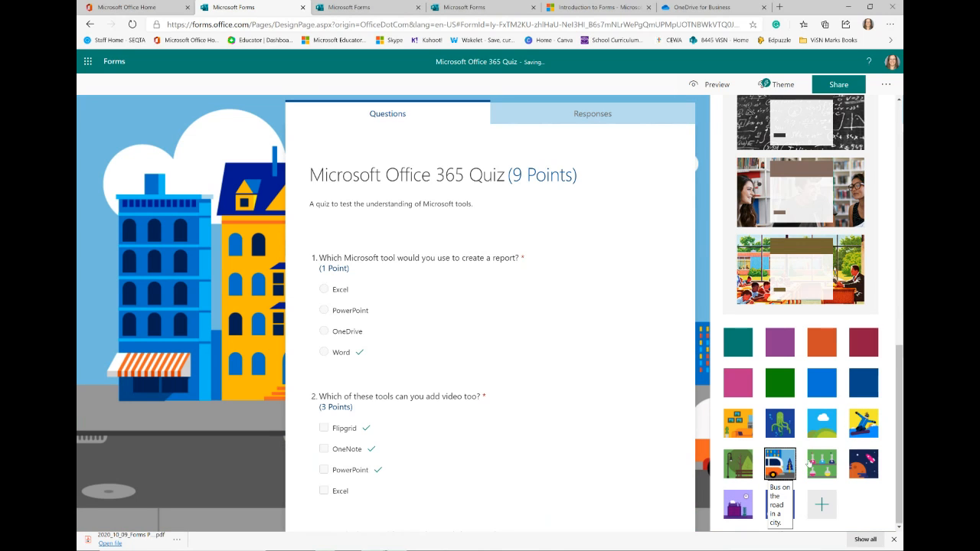
pyautogui.click(826, 468)
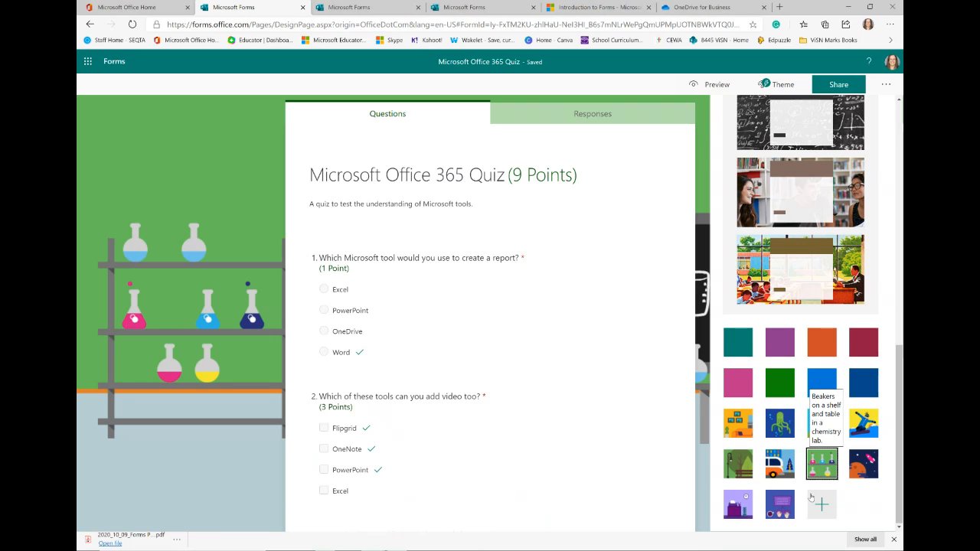
# - Apply the blue illustrated theme showing hands with a tablet, documents and a computer
pyautogui.click(777, 501)
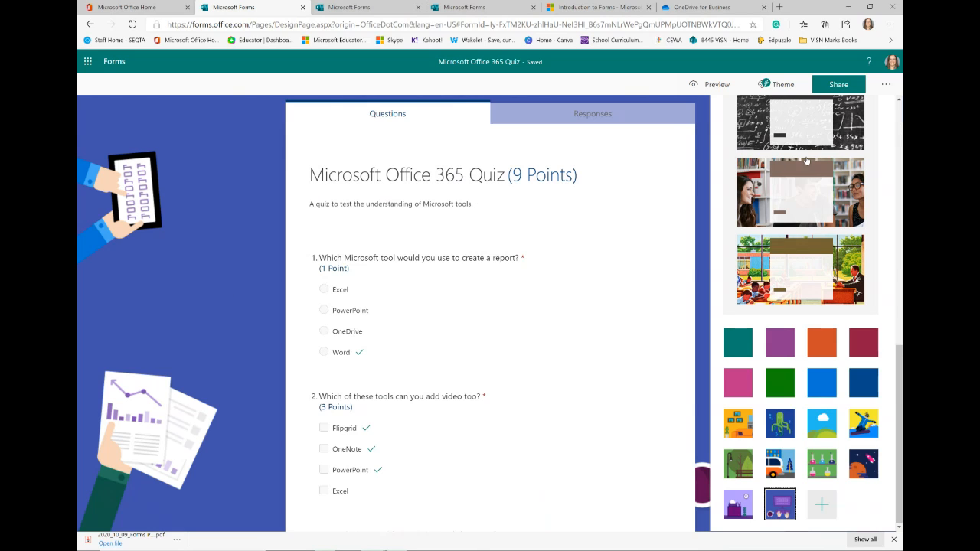
# - Preview the quiz in the computer layout and look through all four questions
pyautogui.click(714, 84)
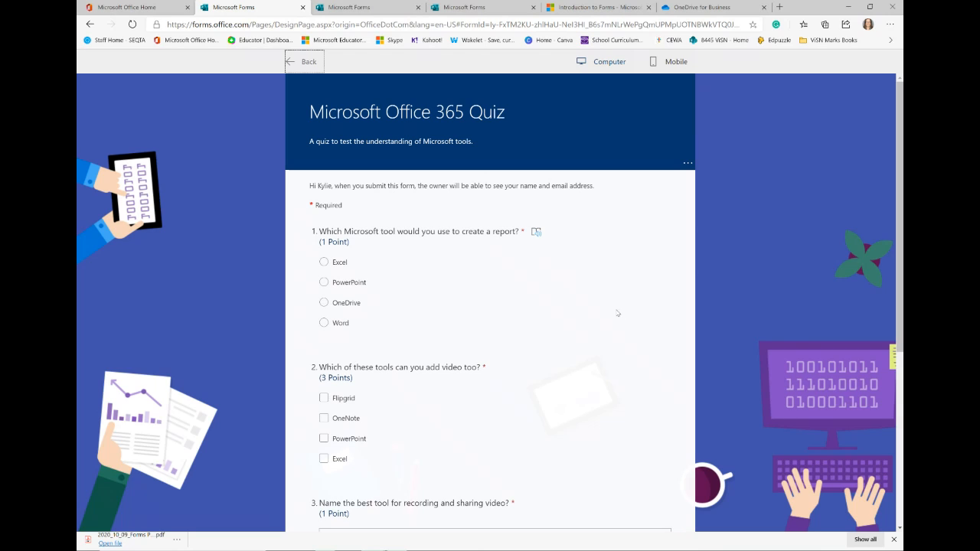
pyautogui.scroll(-1, 436, 267)
pyautogui.scroll(-3, 437, 267)
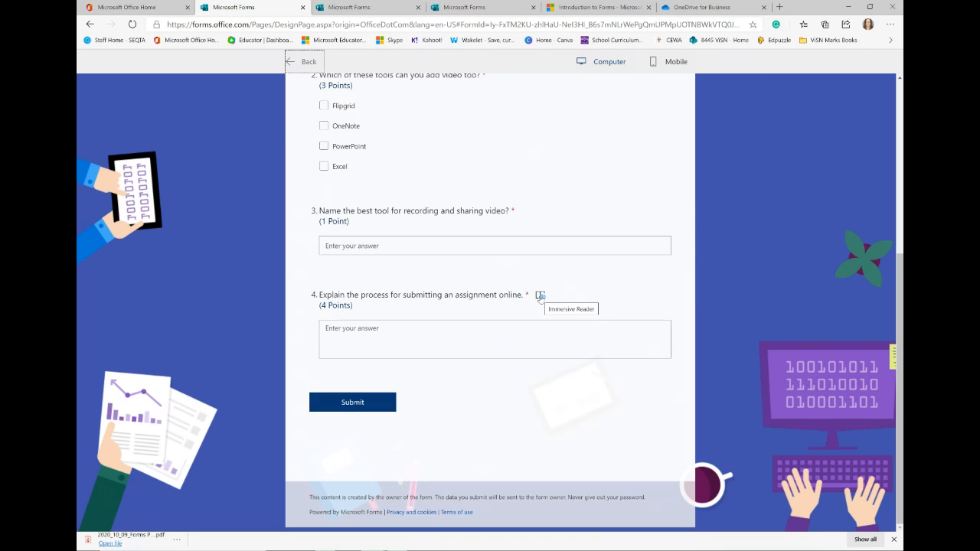
pyautogui.scroll(4, 551, 188)
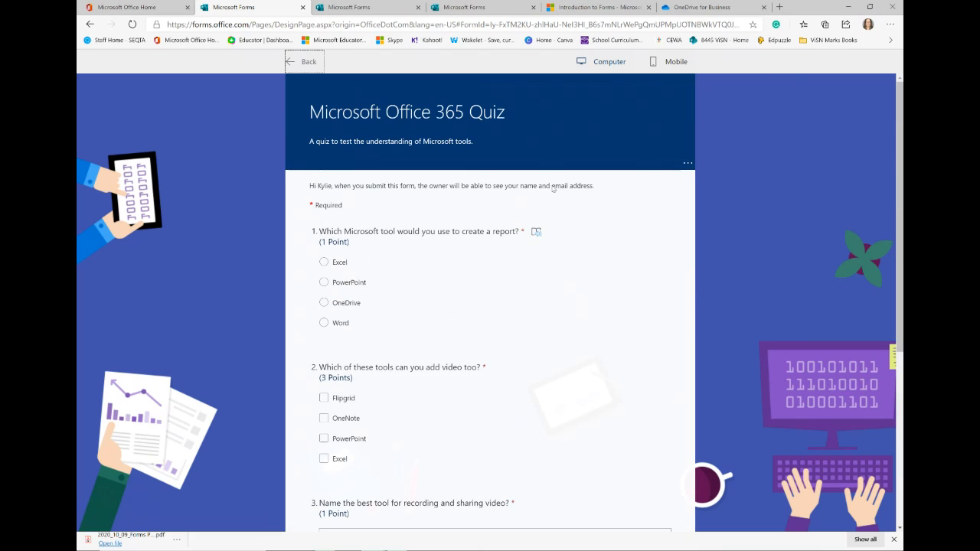
# - Preview the quiz in the mobile layout, look through its questions and return to the question editor
pyautogui.click(674, 67)
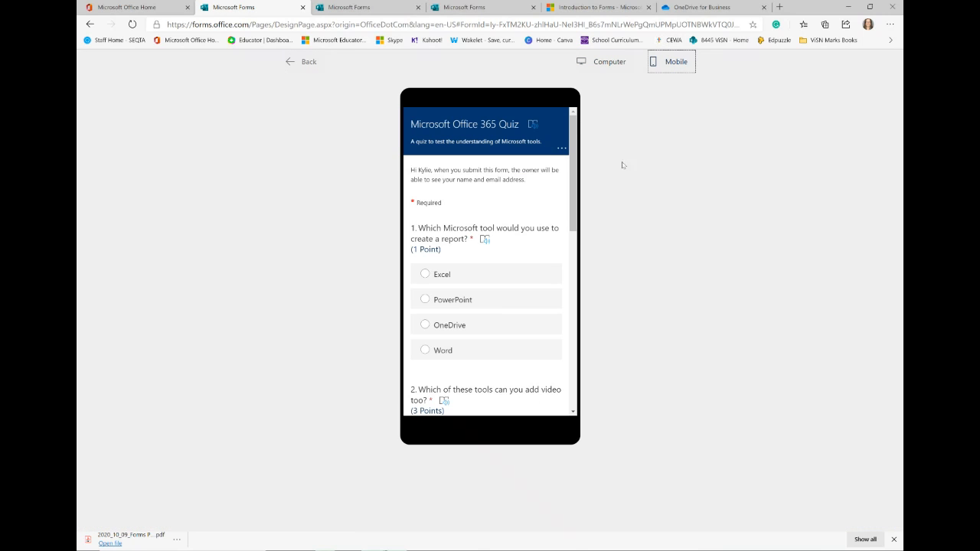
pyautogui.scroll(-5, 511, 301)
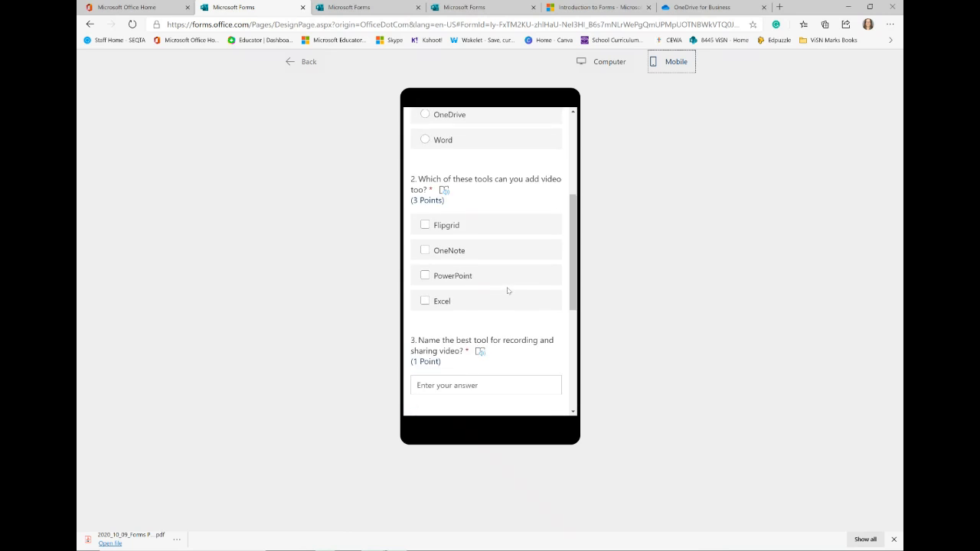
pyautogui.scroll(-3, 507, 290)
pyautogui.scroll(10, 507, 289)
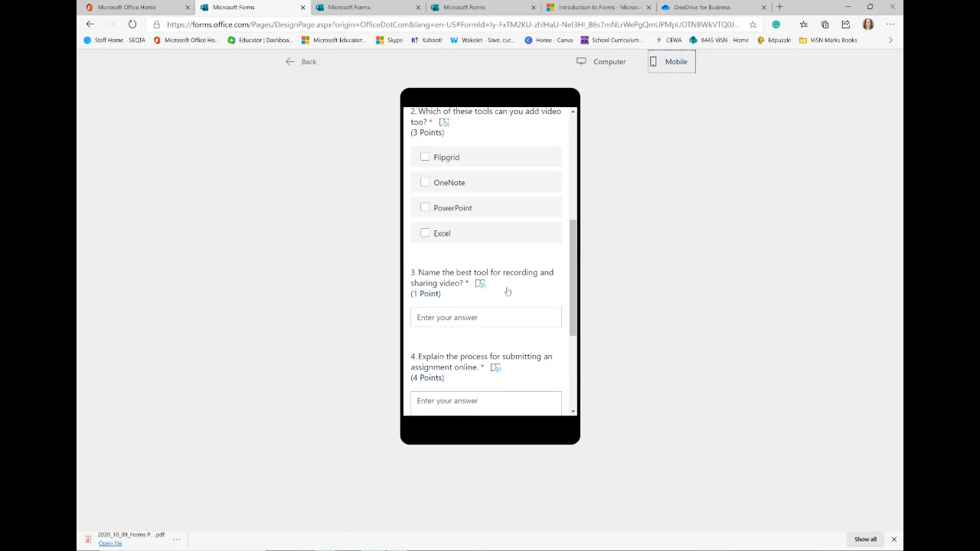
pyautogui.click(303, 63)
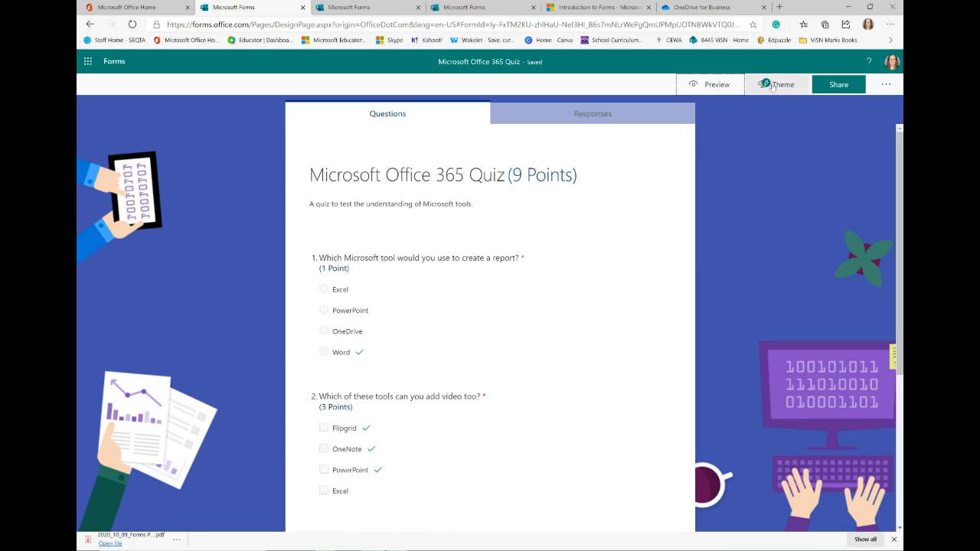
# - Open the quiz settings and turn off showing results automatically to responders
pyautogui.click(885, 85)
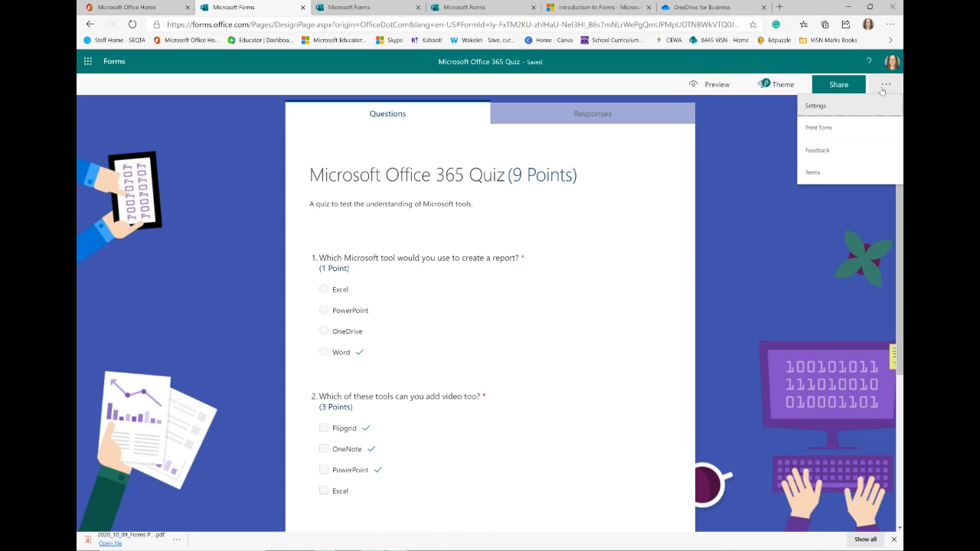
pyautogui.click(828, 108)
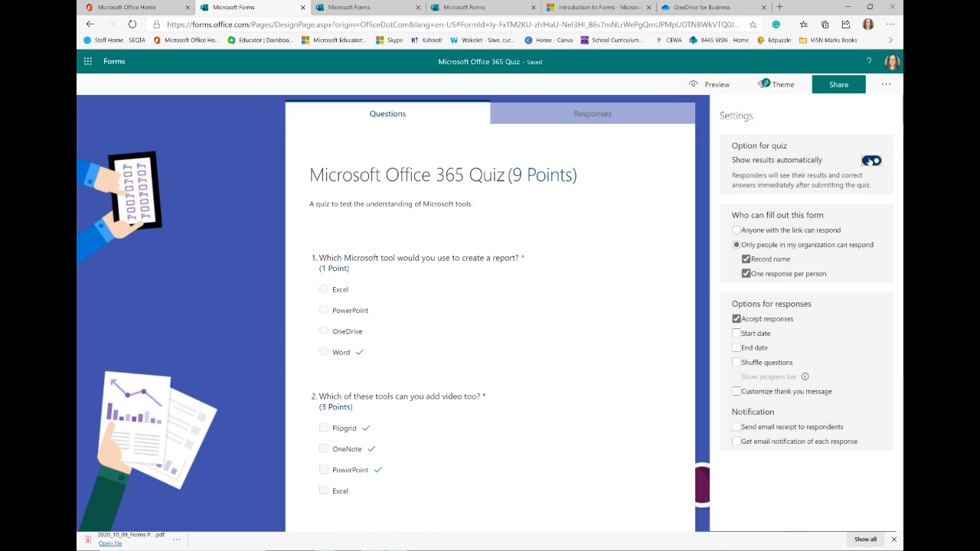
pyautogui.click(869, 161)
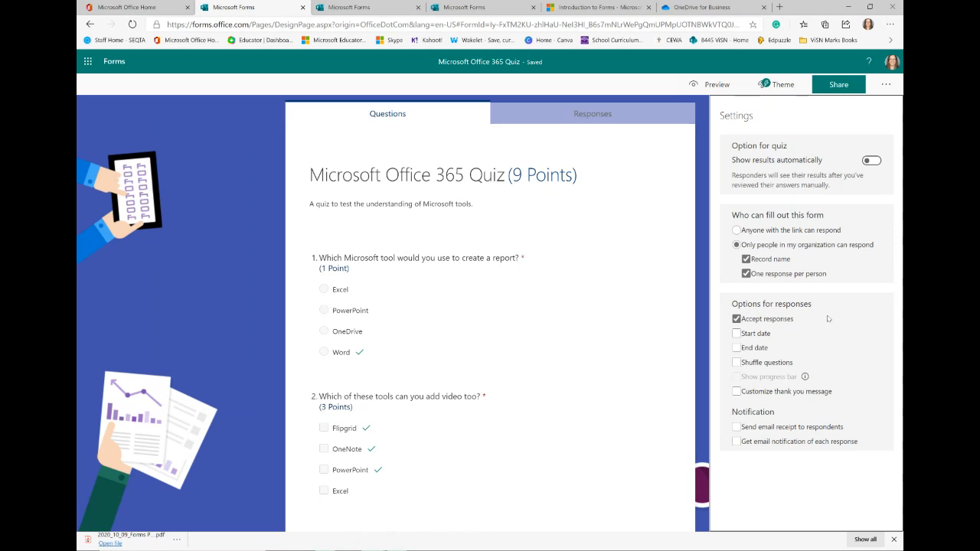
# - Enable a start date of 10/9/2020 12:00 PM and an end date of 10/9/2020 12:15 PM, and shuffle all questions
pyautogui.click(736, 333)
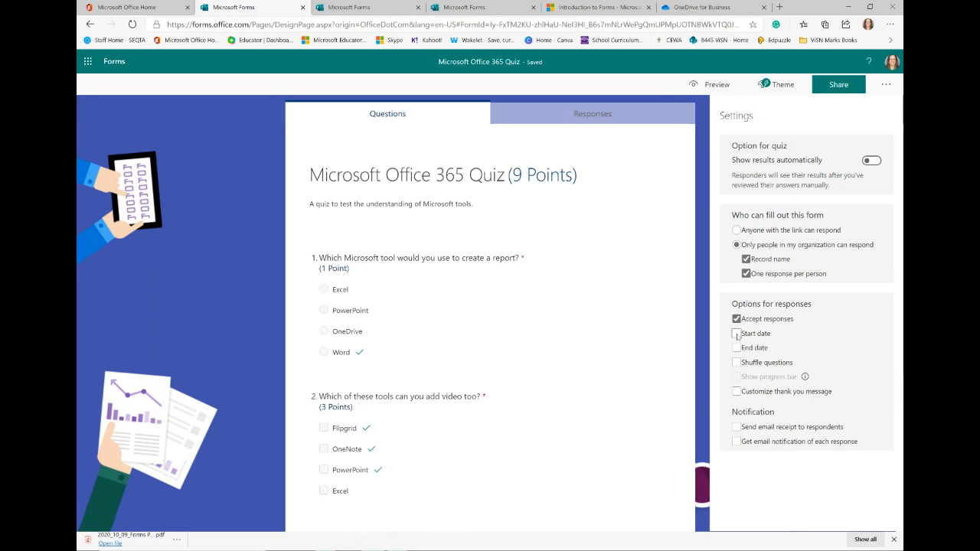
pyautogui.click(736, 377)
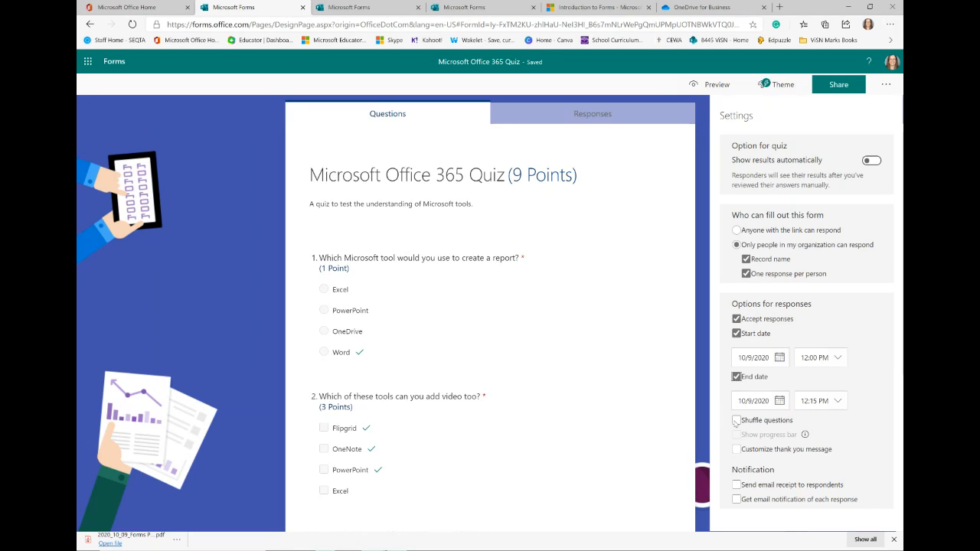
pyautogui.click(735, 420)
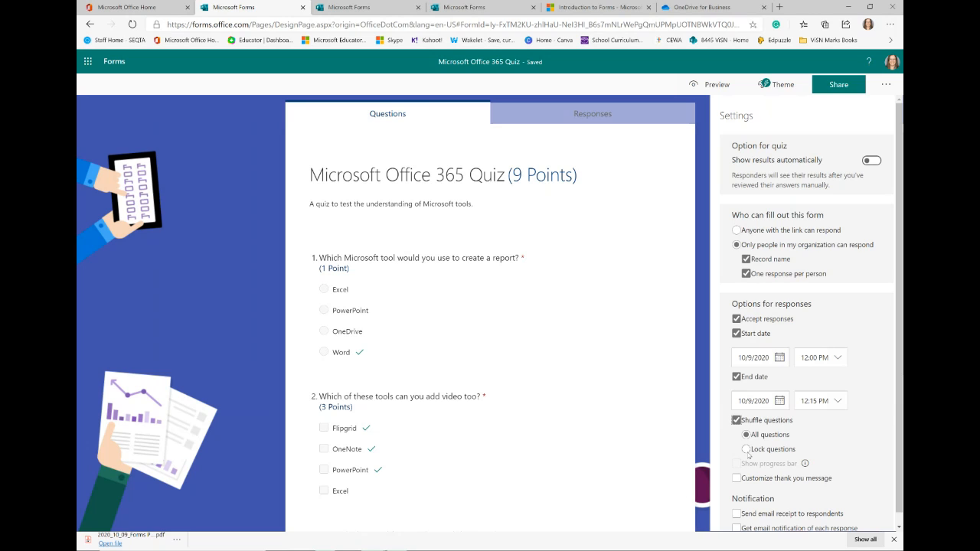
# - Switch to the Maths Quiz (EXAMPLE) form and examine its four questions and their marked correct answers
pyautogui.click(358, 8)
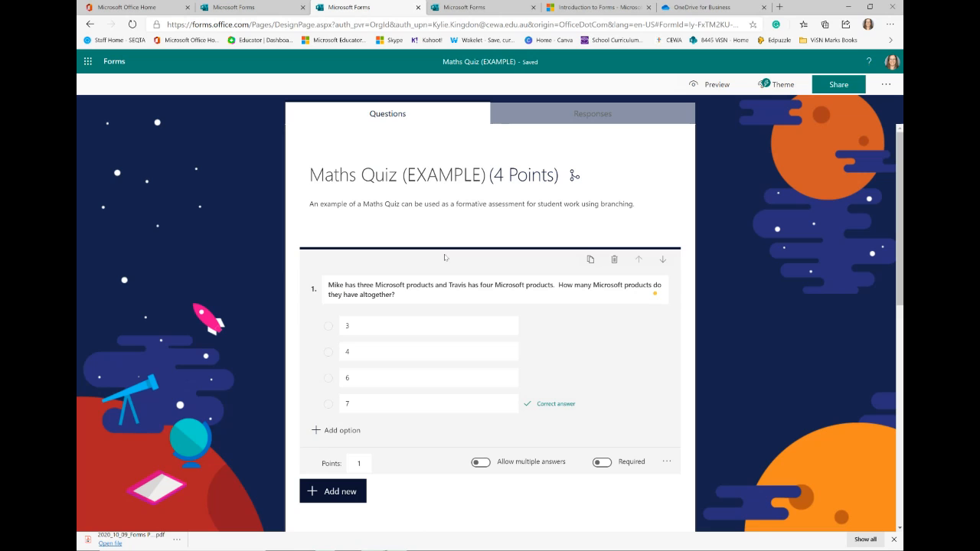
pyautogui.click(514, 284)
pyautogui.scroll(-1, 514, 284)
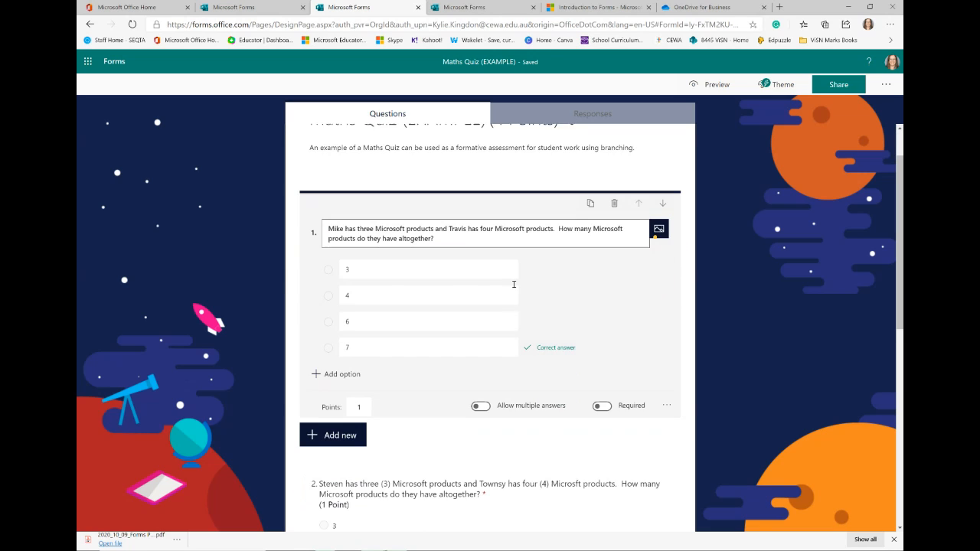
pyautogui.scroll(-2, 513, 284)
pyautogui.scroll(1, 513, 284)
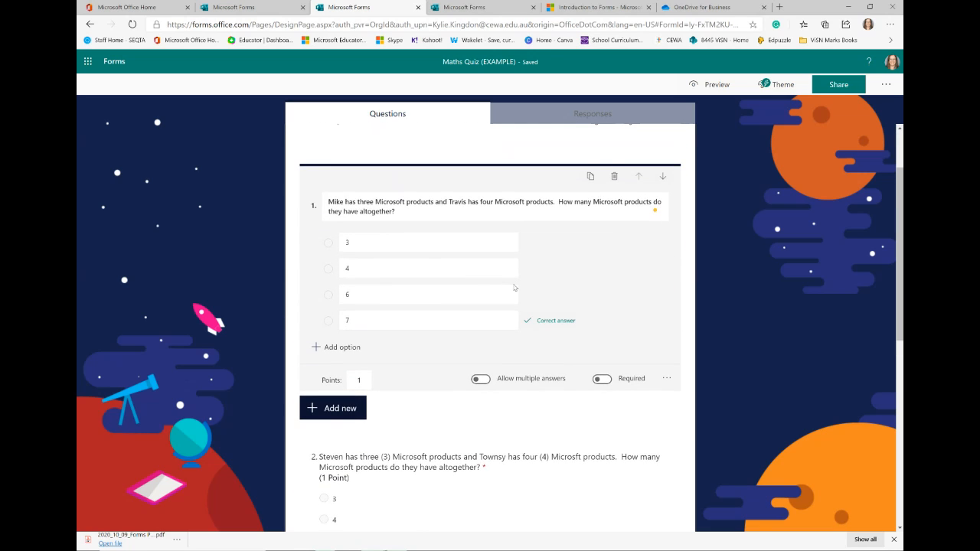
pyautogui.scroll(1, 514, 288)
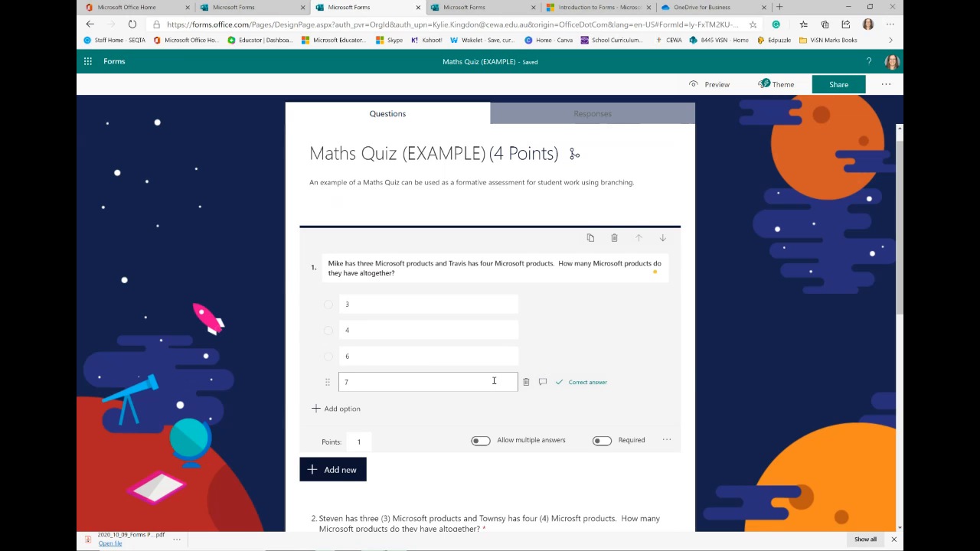
pyautogui.scroll(-10, 494, 381)
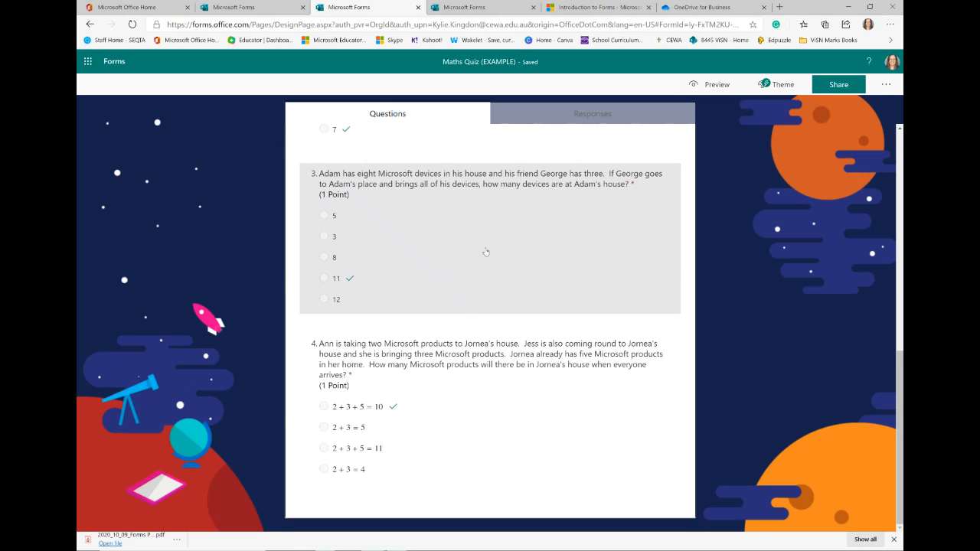
pyautogui.scroll(10, 485, 252)
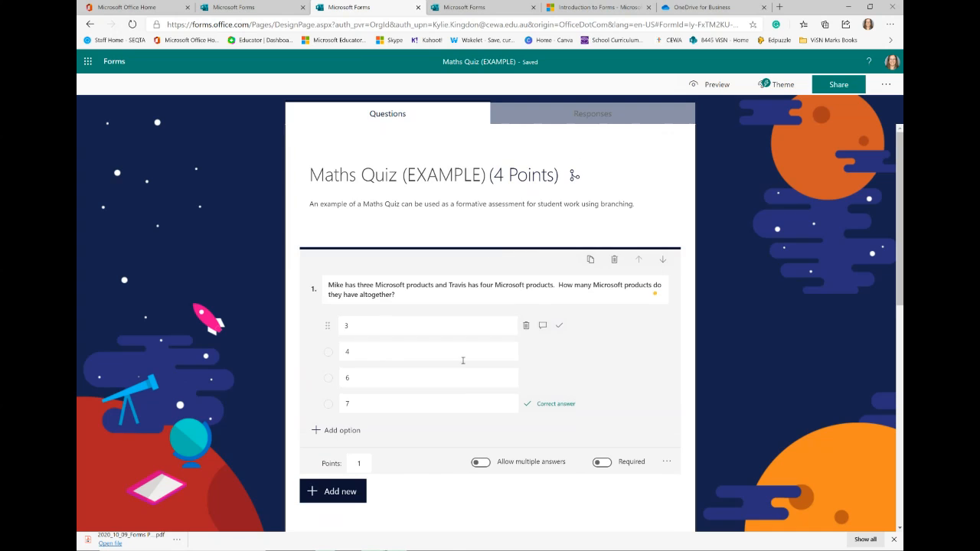
pyautogui.scroll(-1, 464, 366)
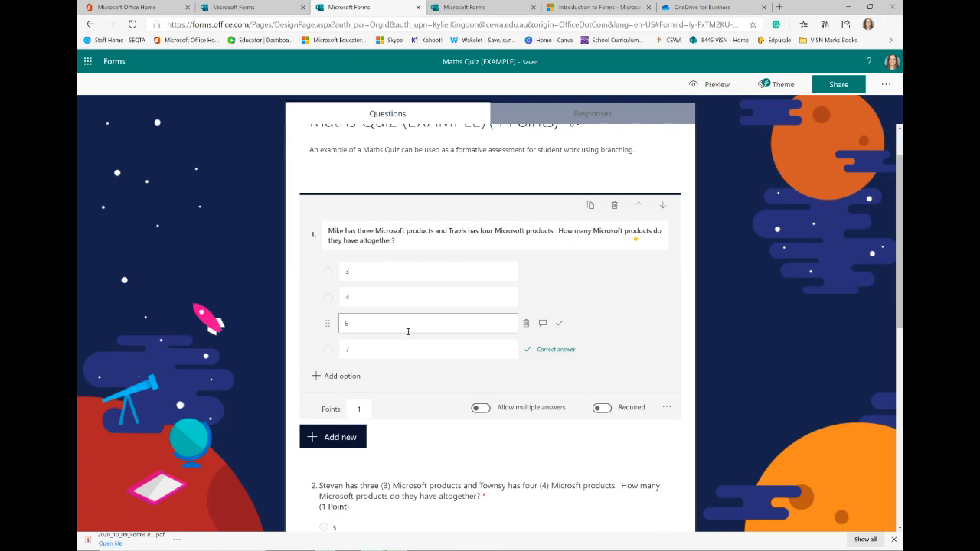
pyautogui.scroll(-4, 403, 332)
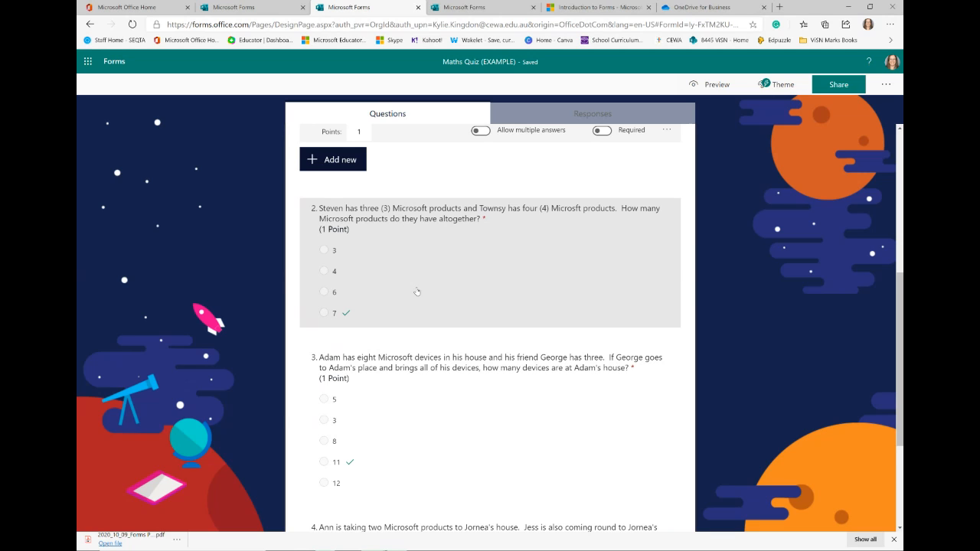
pyautogui.scroll(4, 417, 292)
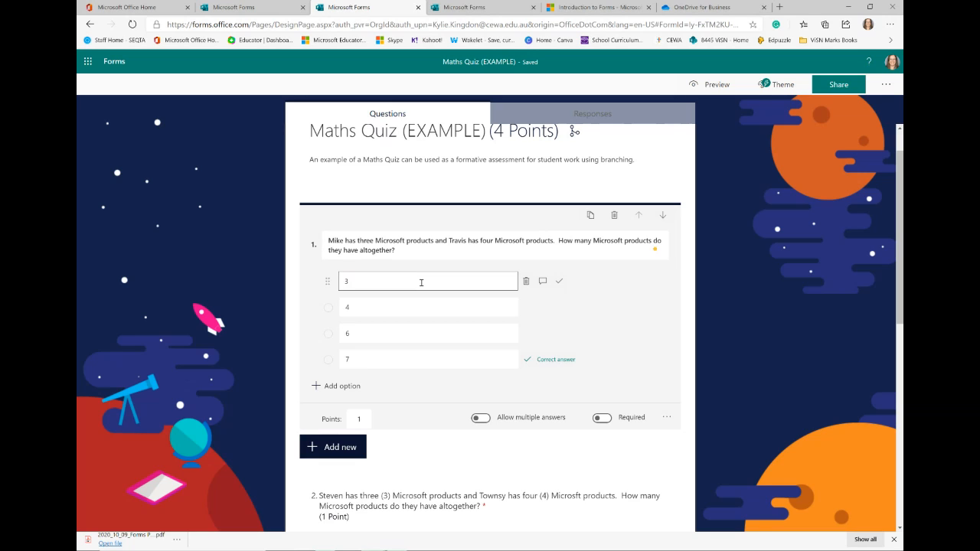
# - Open question 4 of the maths quiz for editing and examine its equation answers and additional question options
pyautogui.click(434, 475)
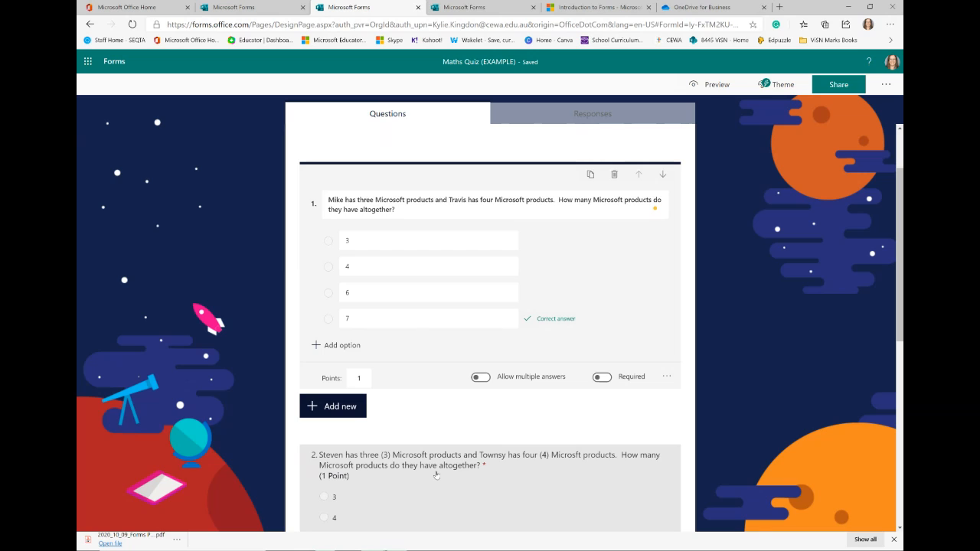
pyautogui.scroll(-5, 436, 475)
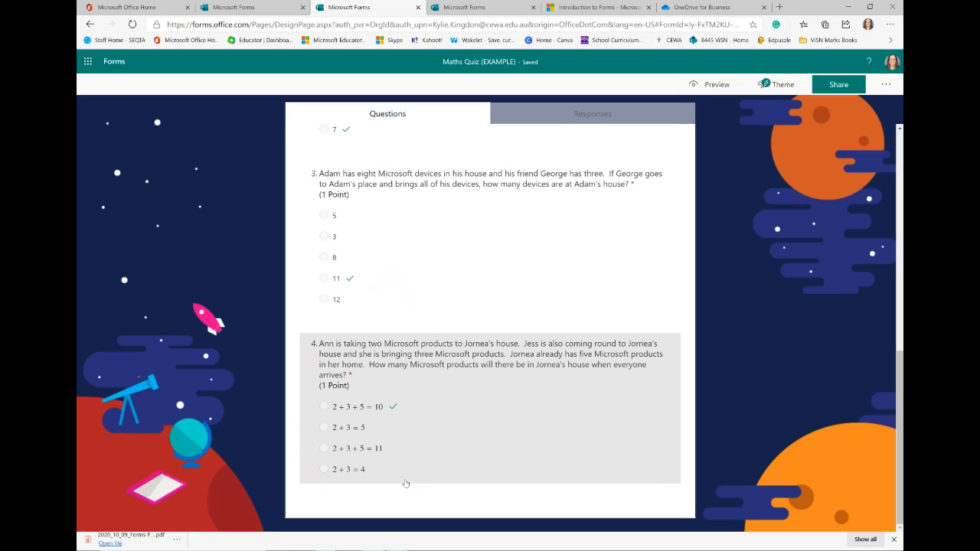
pyautogui.click(649, 388)
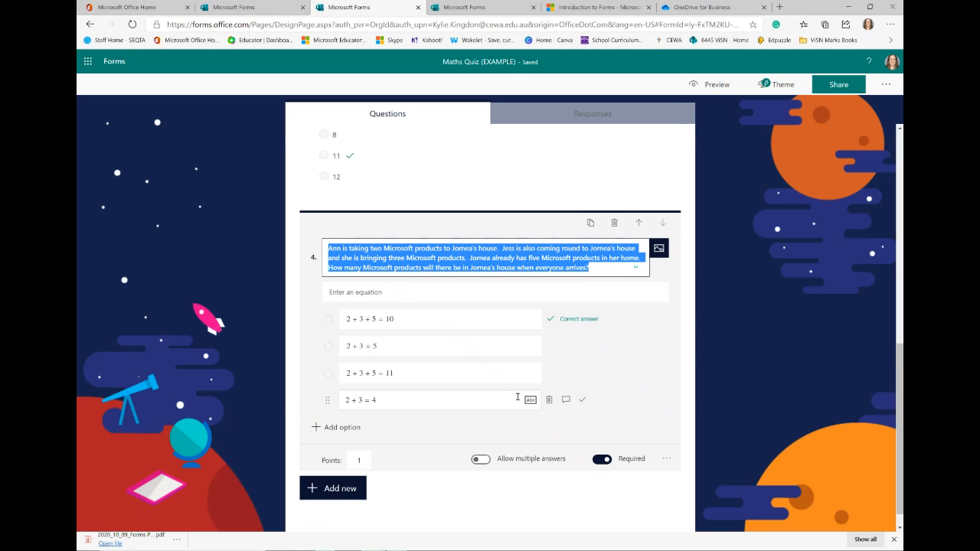
pyautogui.click(667, 460)
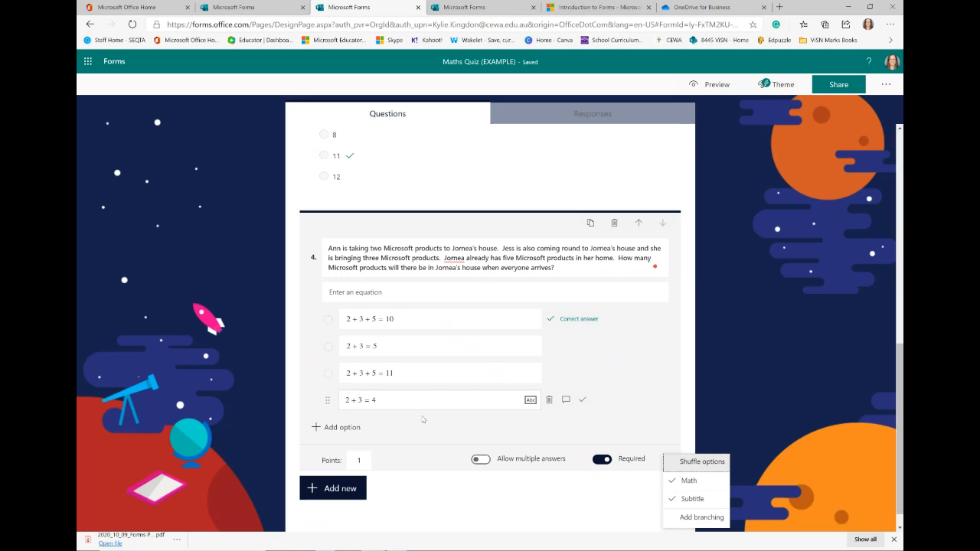
pyautogui.click(525, 515)
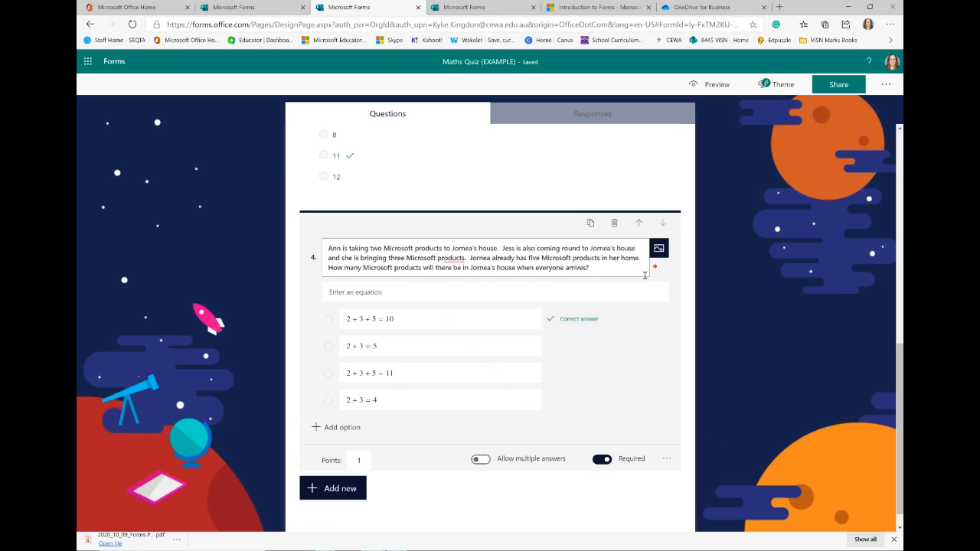
# - Open the branching options from question 1, examine where each answer leads, and return to the question editor
pyautogui.scroll(10, 645, 279)
pyautogui.click(629, 342)
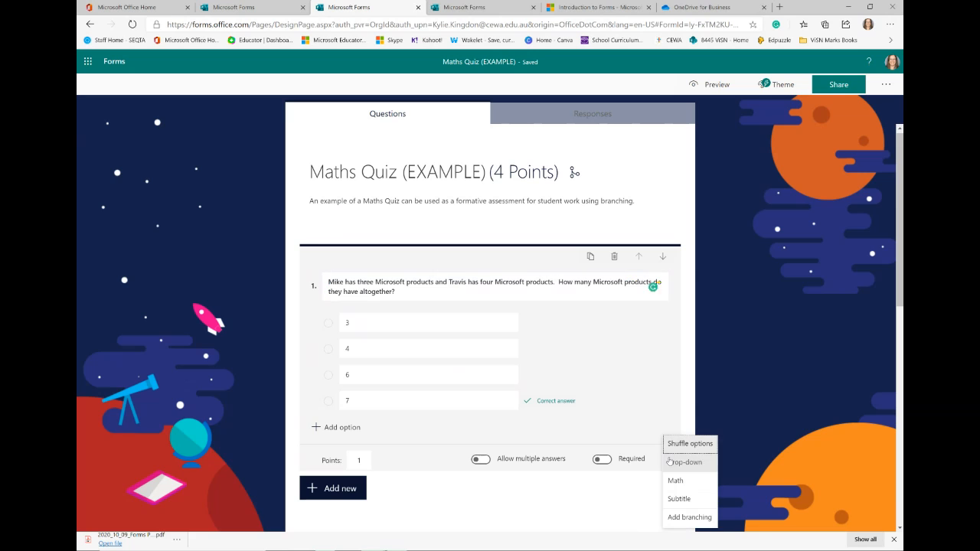
pyautogui.click(666, 459)
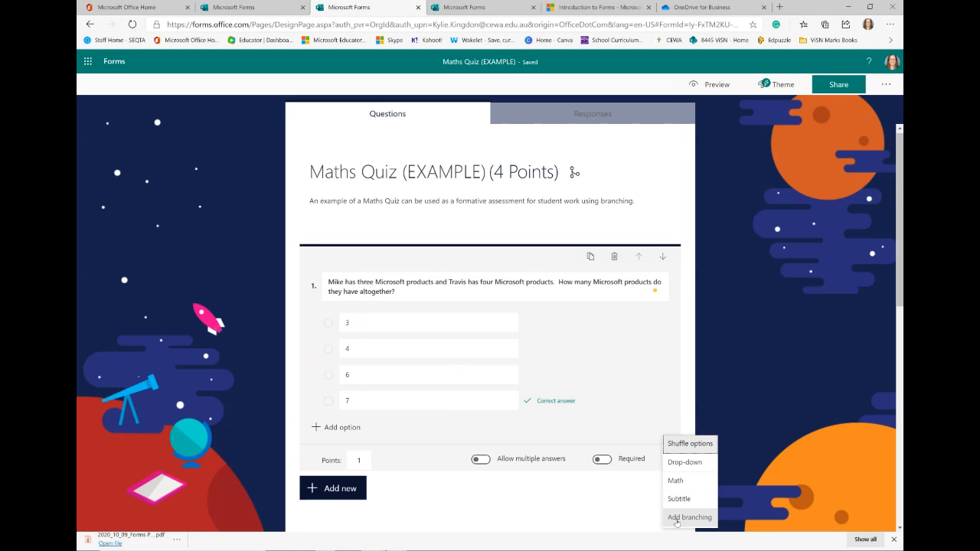
pyautogui.click(677, 522)
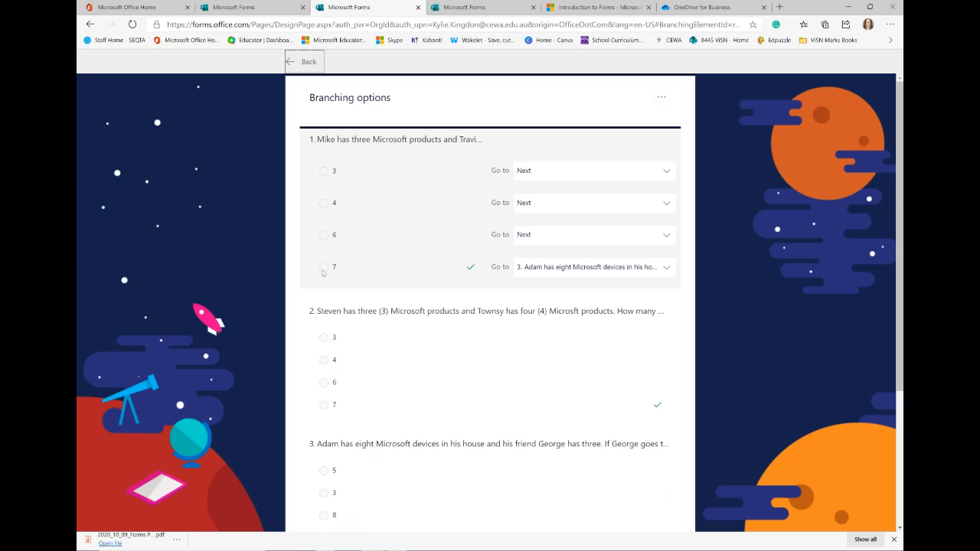
pyautogui.scroll(-1, 449, 418)
pyautogui.scroll(-2, 449, 417)
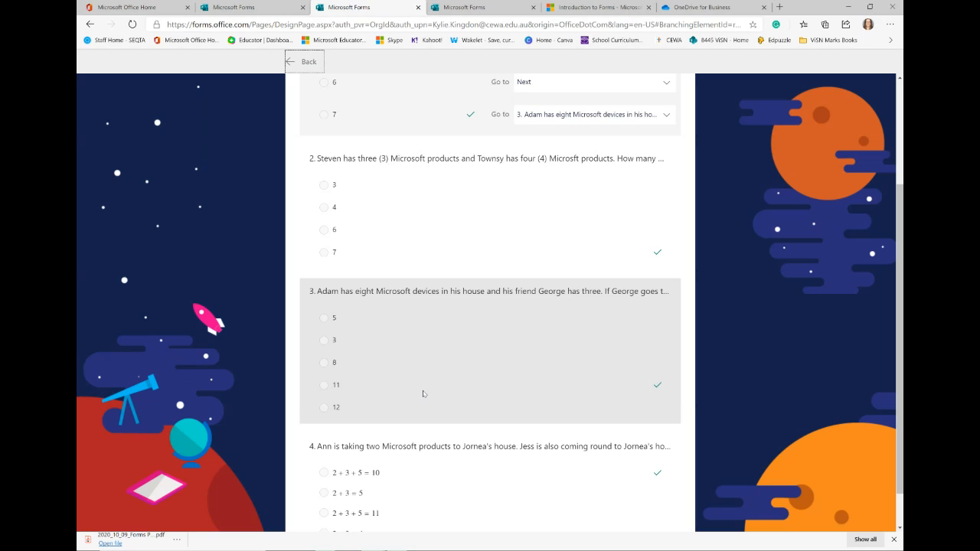
pyautogui.scroll(2, 423, 392)
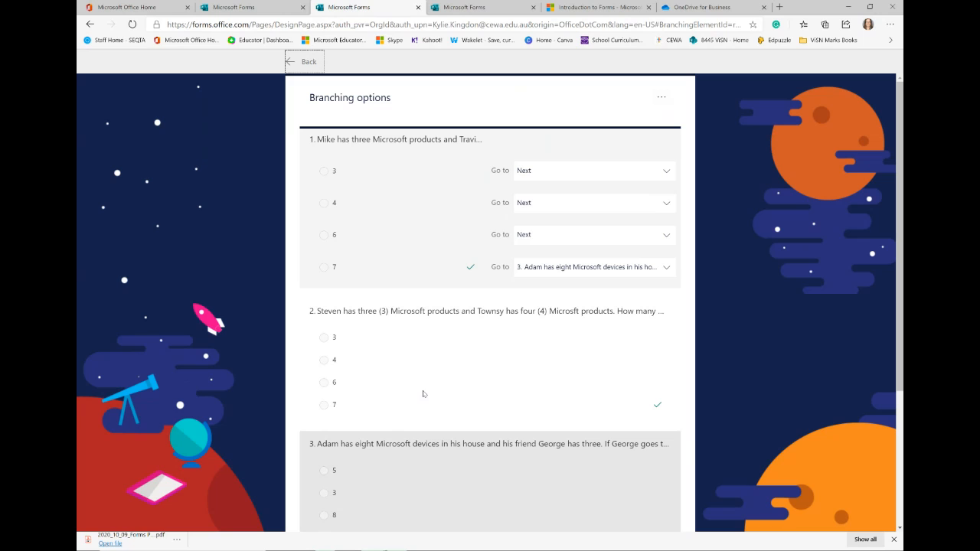
pyautogui.click(305, 62)
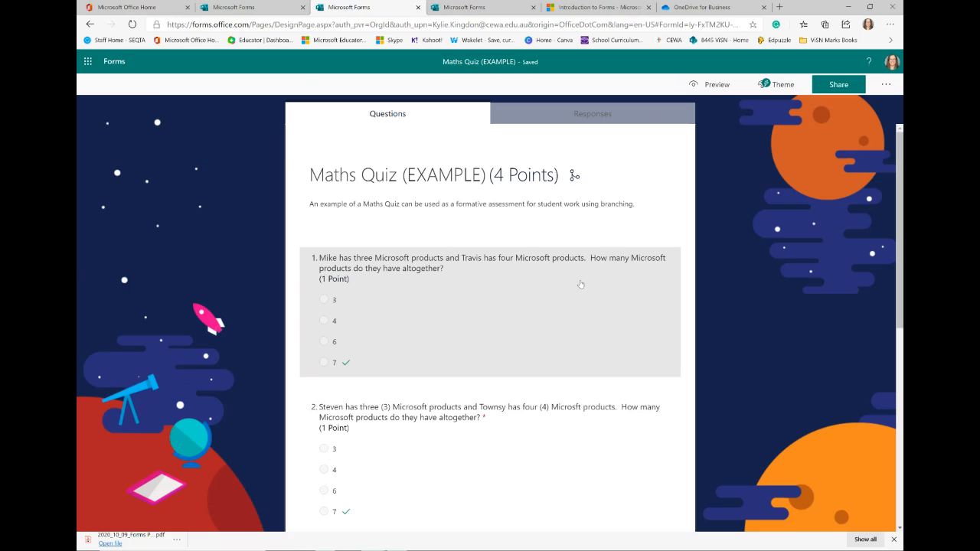
# - Switch to the Microsoft Office 365 Quiz form and enable a custom thank-you message, keeping the text "Your response was submitted."
pyautogui.click(256, 15)
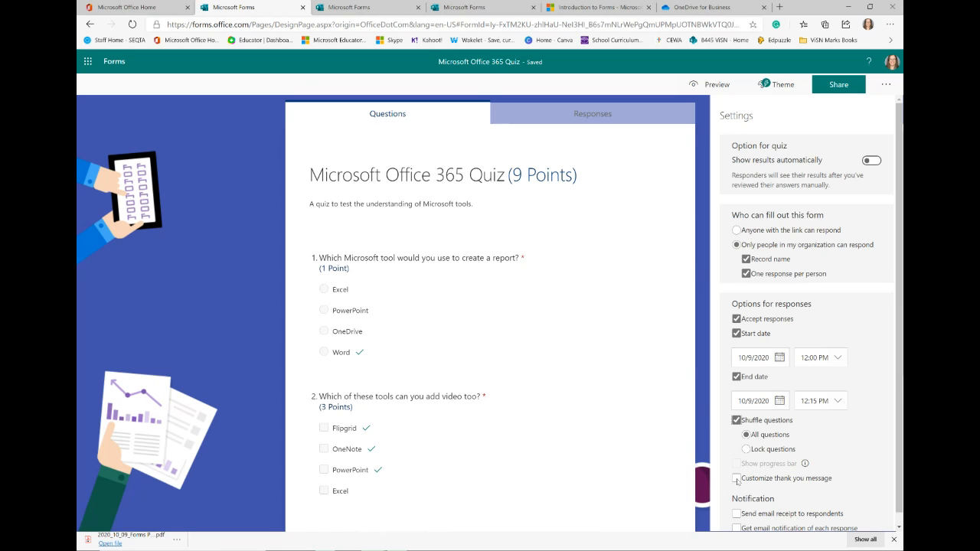
pyautogui.click(738, 479)
pyautogui.click(855, 500)
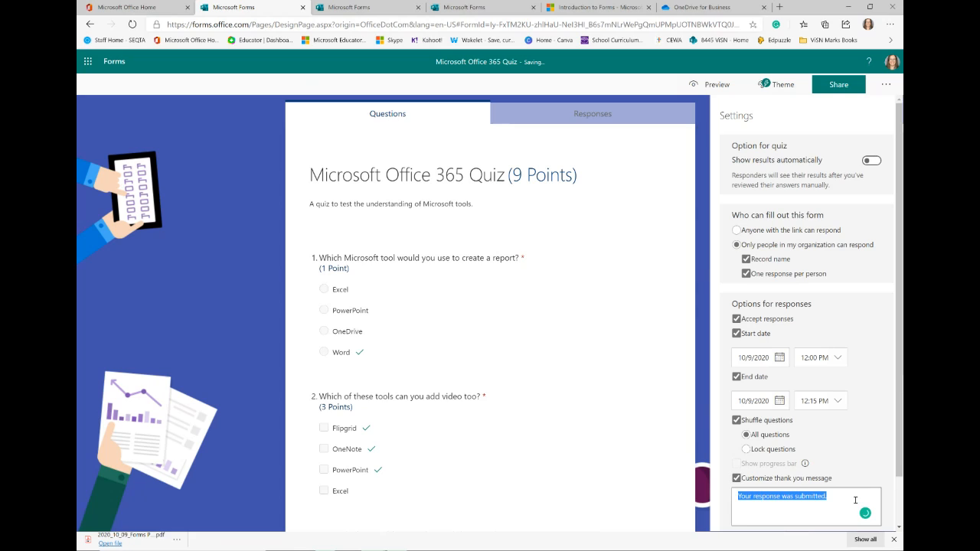
pyautogui.click(855, 500)
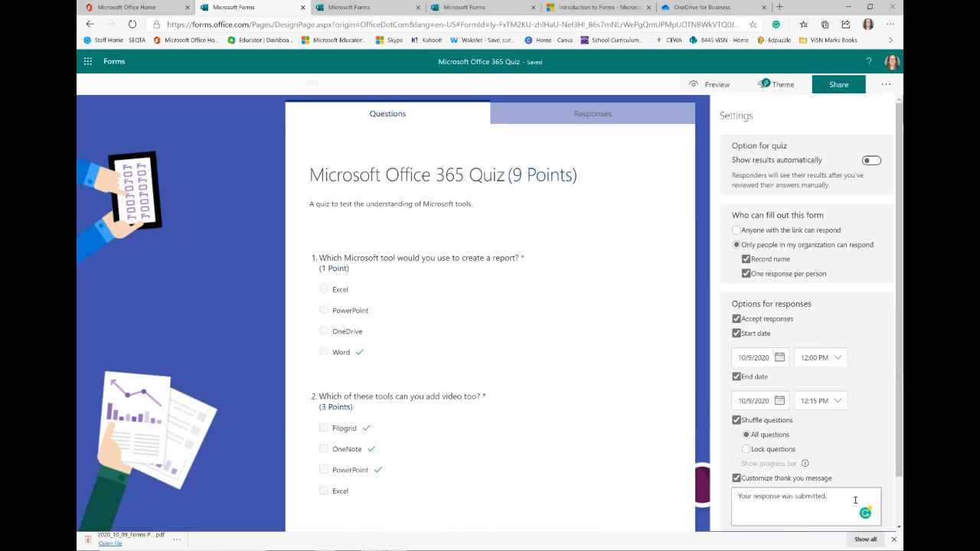
pyautogui.scroll(-2, 855, 500)
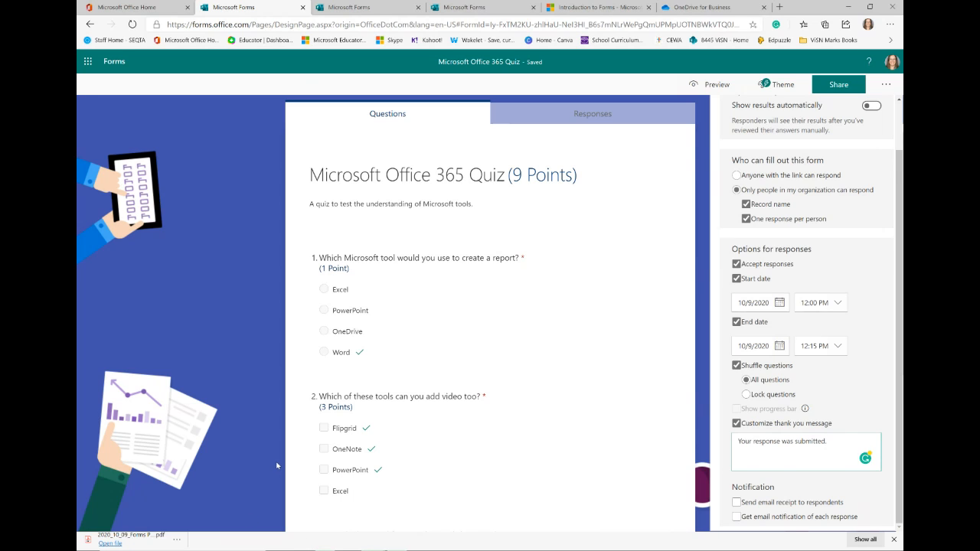
# - Switch to the Forms presentation window and advance to the "Examples of using Quizzes" slide
pyautogui.press('super')
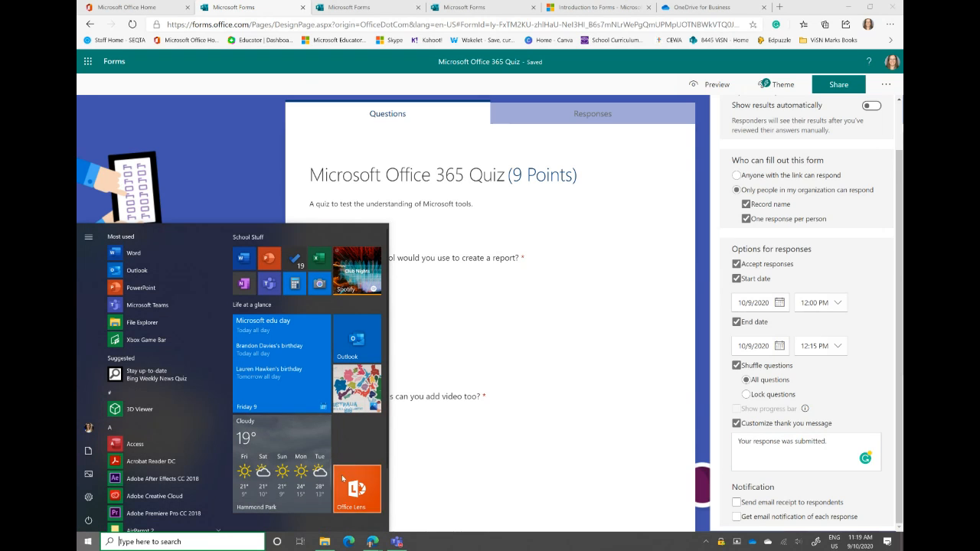
pyautogui.moveTo(373, 543)
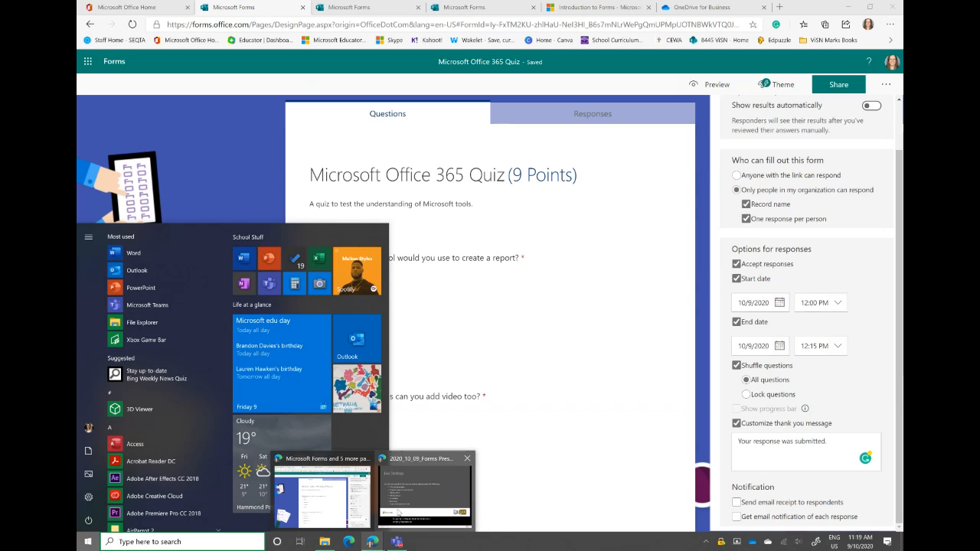
pyautogui.click(398, 511)
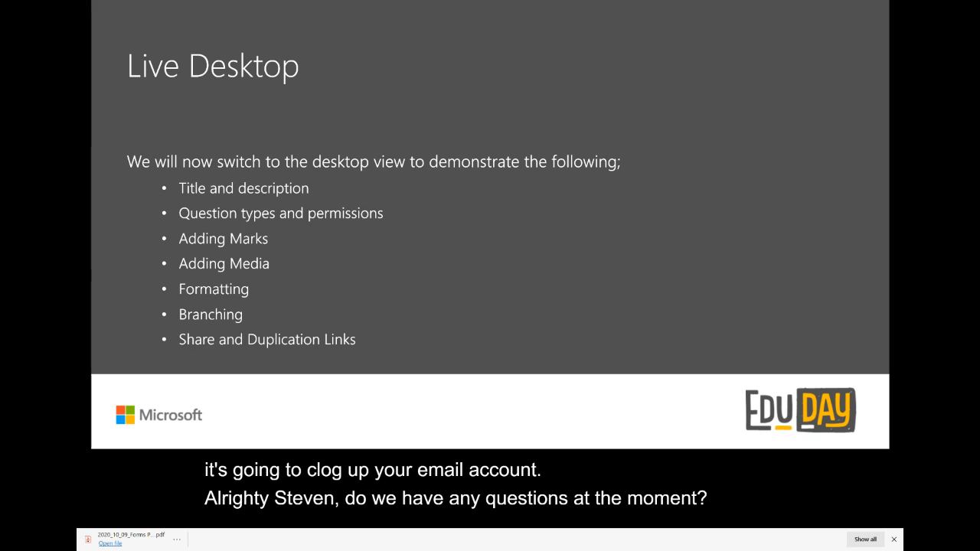
pyautogui.press('Right')
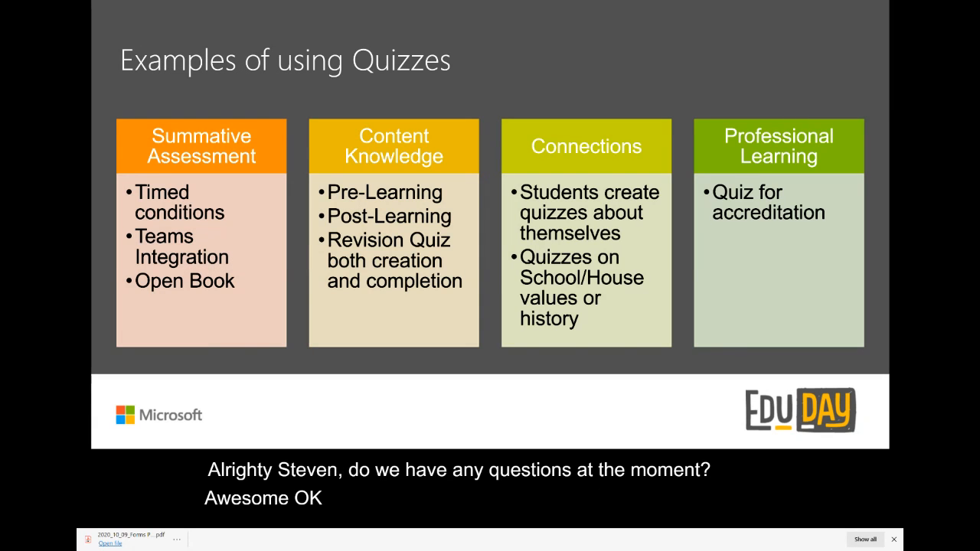
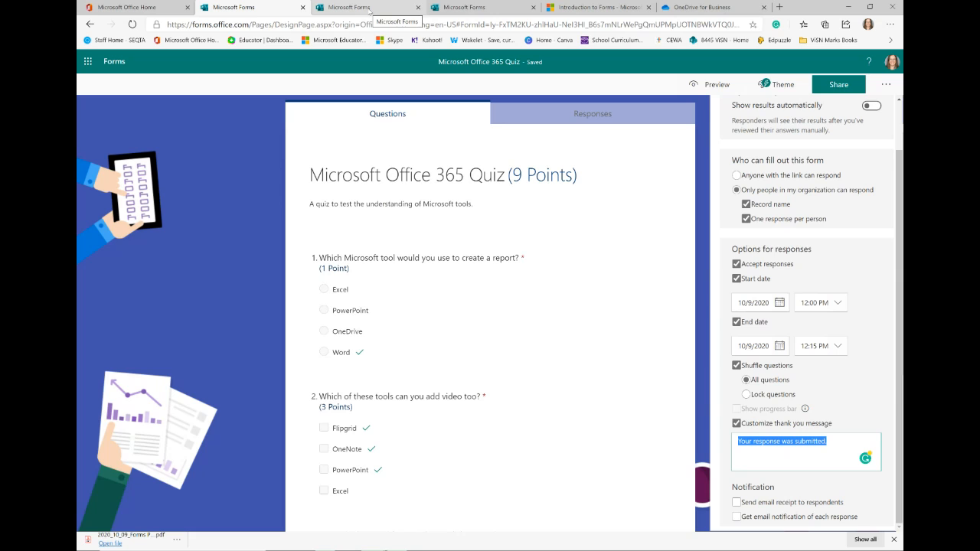
# - Switch to the ICT Quiz form and examine its eight questions and their marked correct answers
pyautogui.click(463, 9)
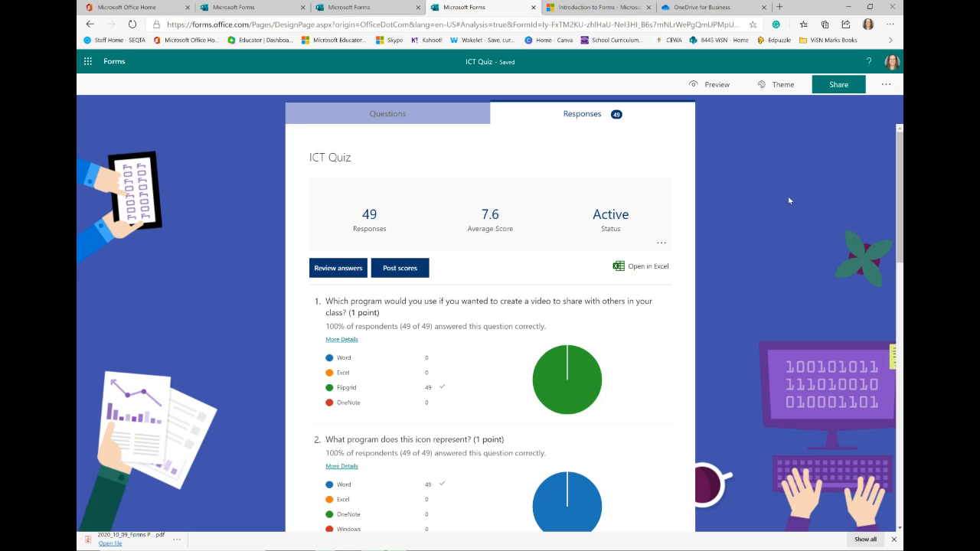
pyautogui.click(405, 121)
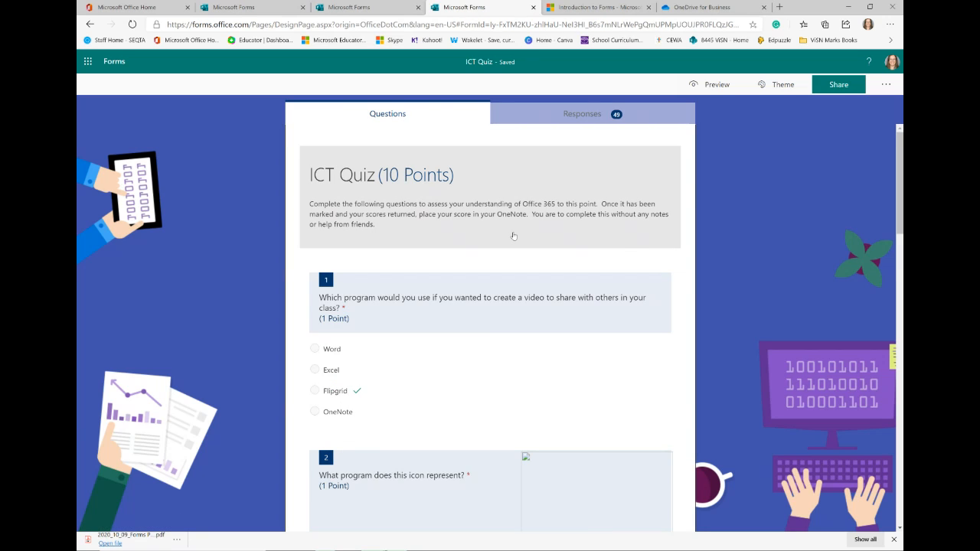
pyautogui.scroll(-3, 449, 317)
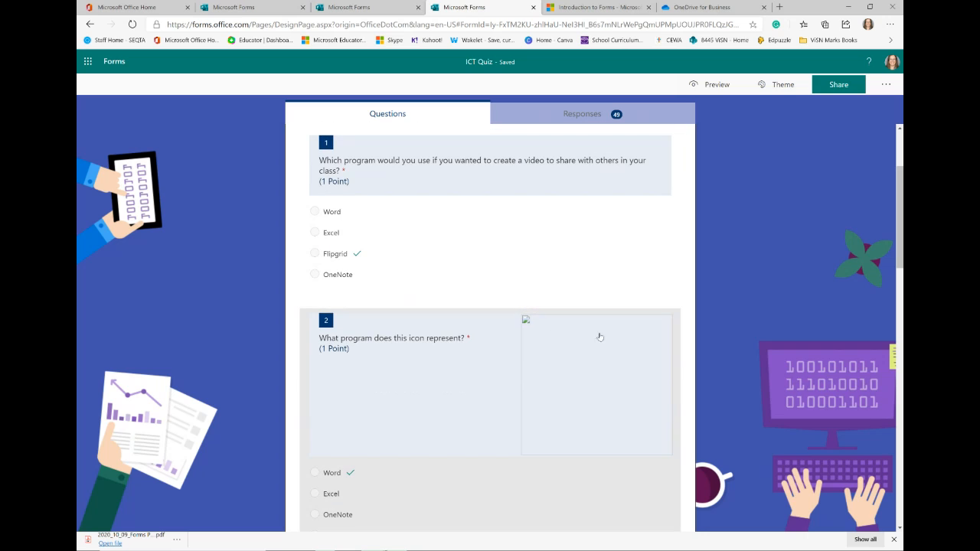
pyautogui.scroll(-1, 563, 462)
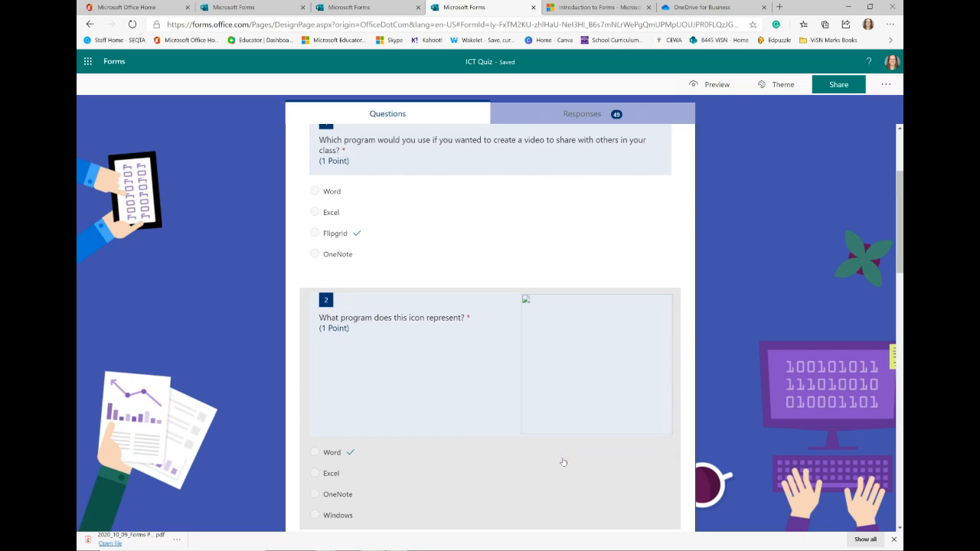
pyautogui.scroll(-2, 564, 462)
pyautogui.scroll(-2, 556, 376)
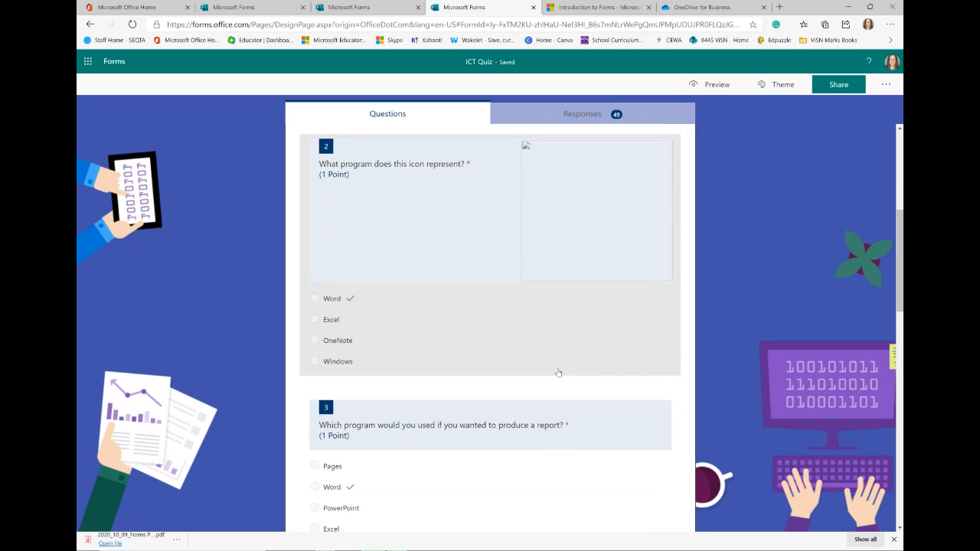
pyautogui.scroll(-5, 558, 373)
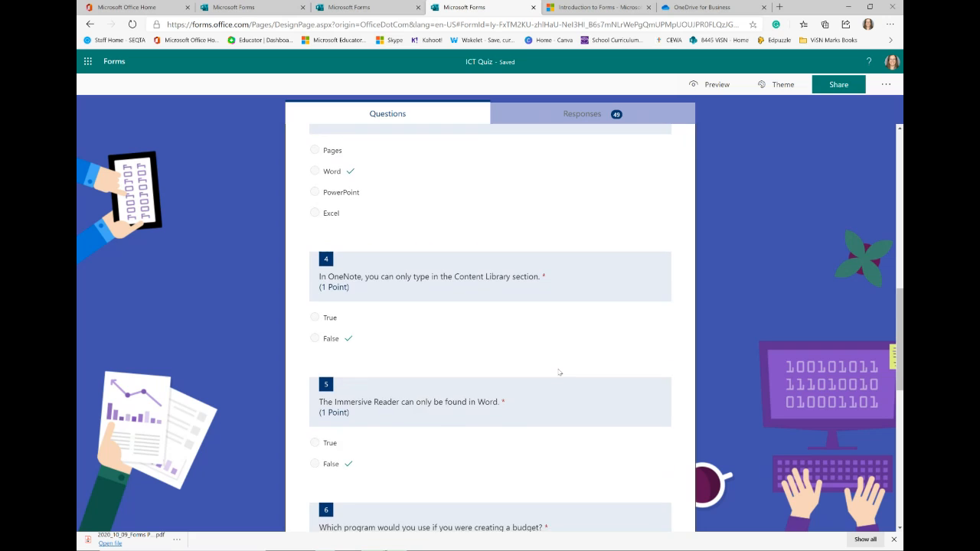
pyautogui.scroll(-7, 559, 373)
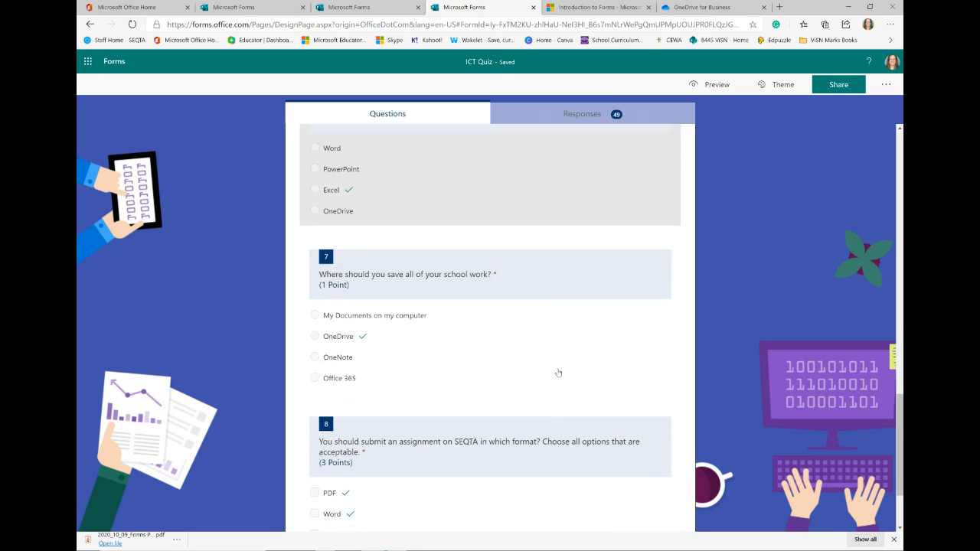
pyautogui.scroll(-2, 558, 373)
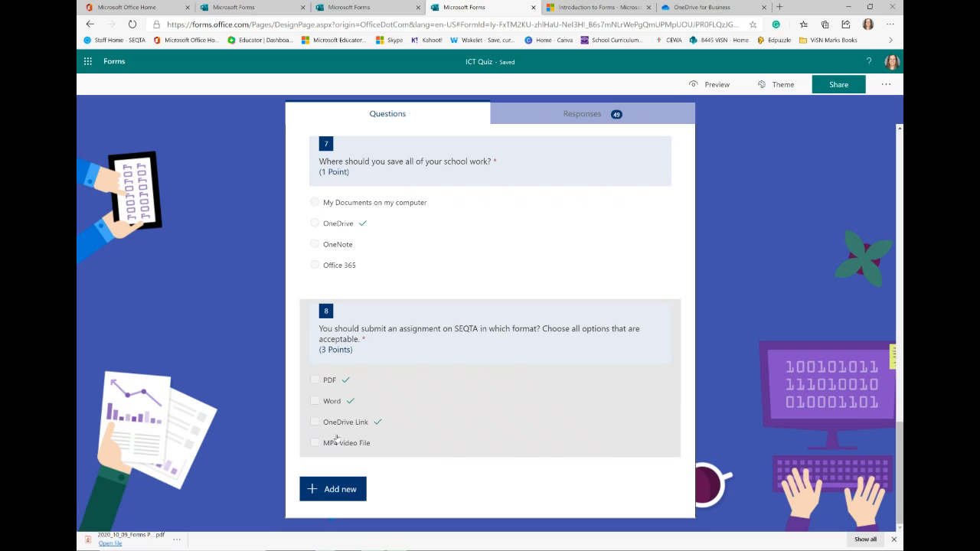
pyautogui.scroll(10, 552, 339)
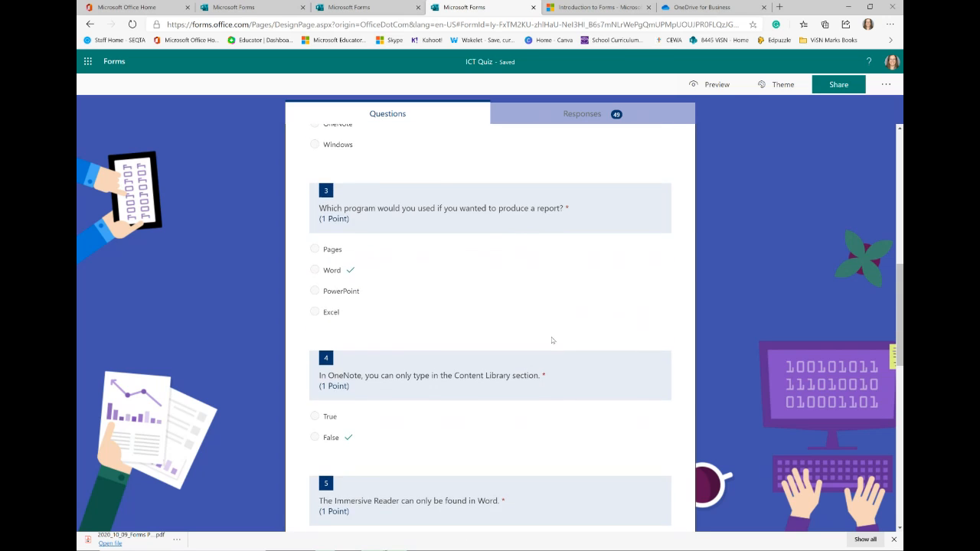
pyautogui.scroll(6, 551, 340)
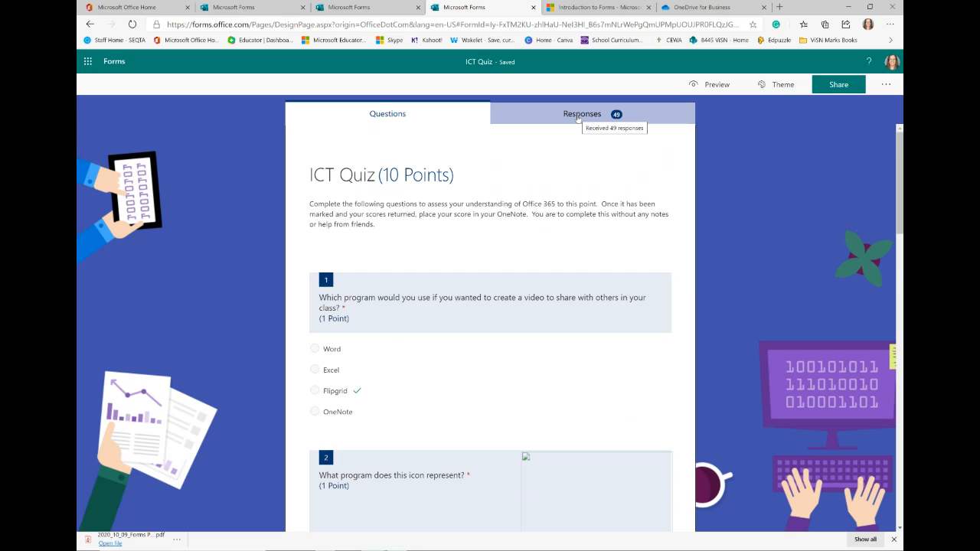
# - Open the ICT Quiz responses and examine the answer breakdowns and pie charts for its questions
pyautogui.click(577, 117)
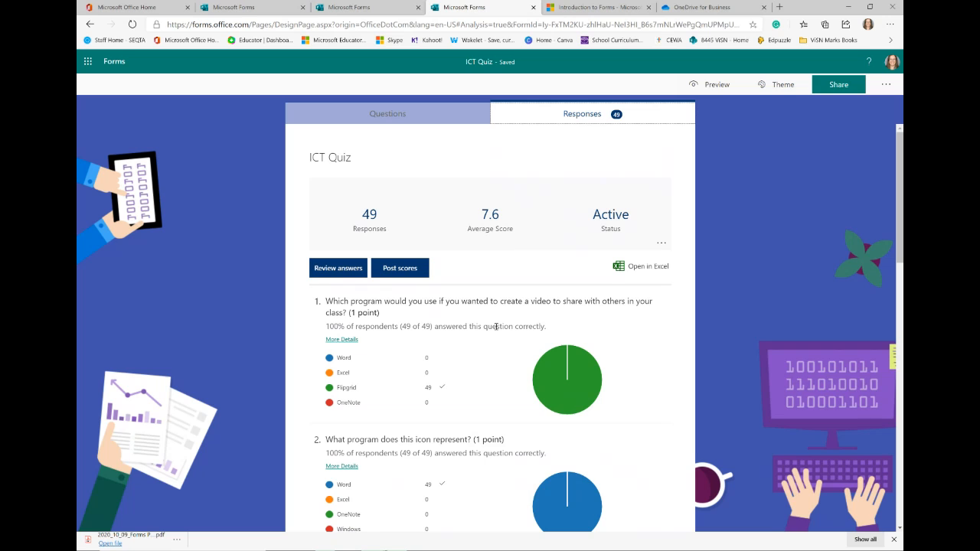
pyautogui.scroll(-2, 497, 256)
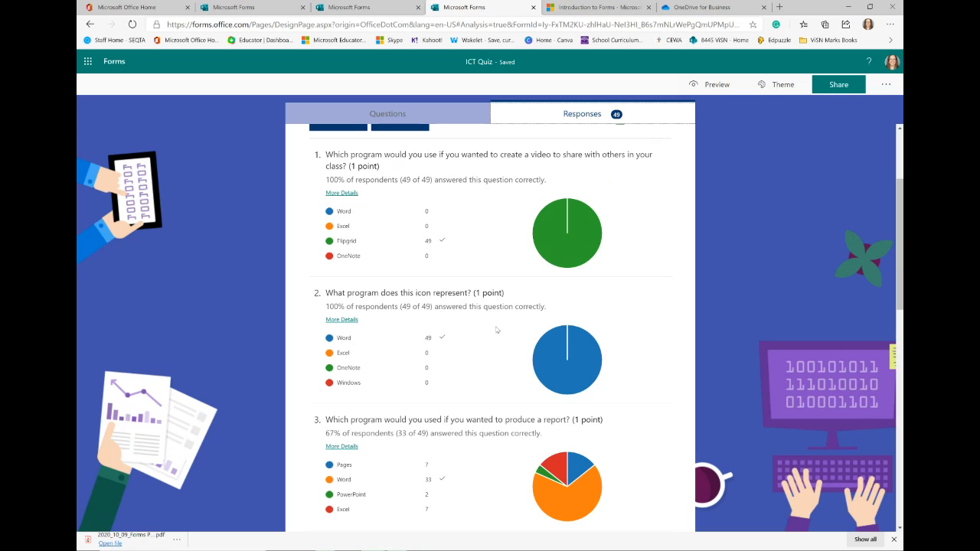
pyautogui.scroll(1, 480, 242)
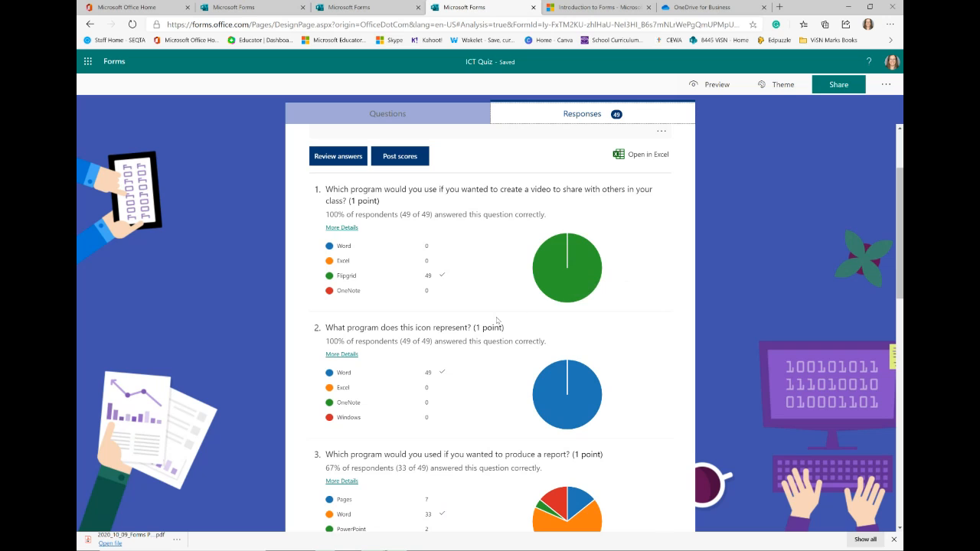
pyautogui.scroll(-4, 528, 299)
pyautogui.scroll(-1, 498, 318)
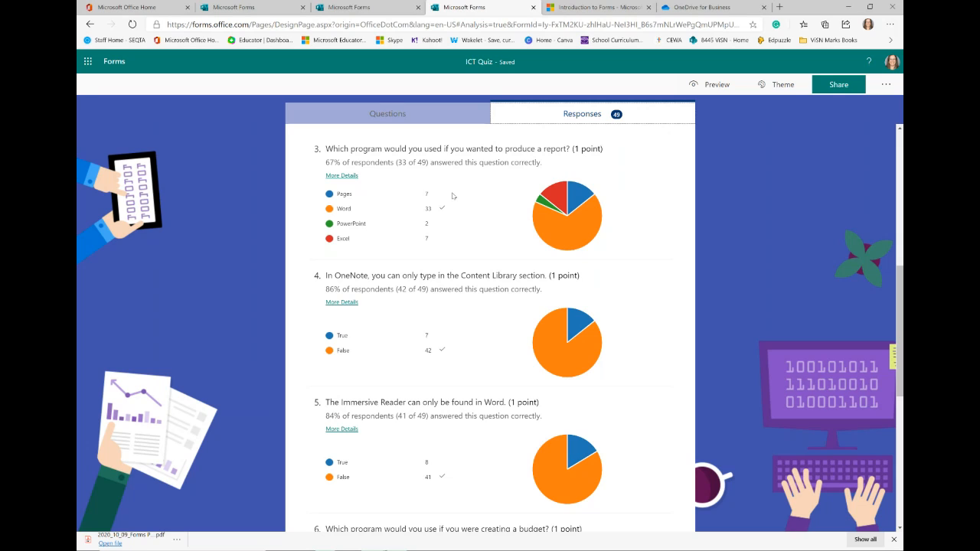
pyautogui.moveTo(388, 200)
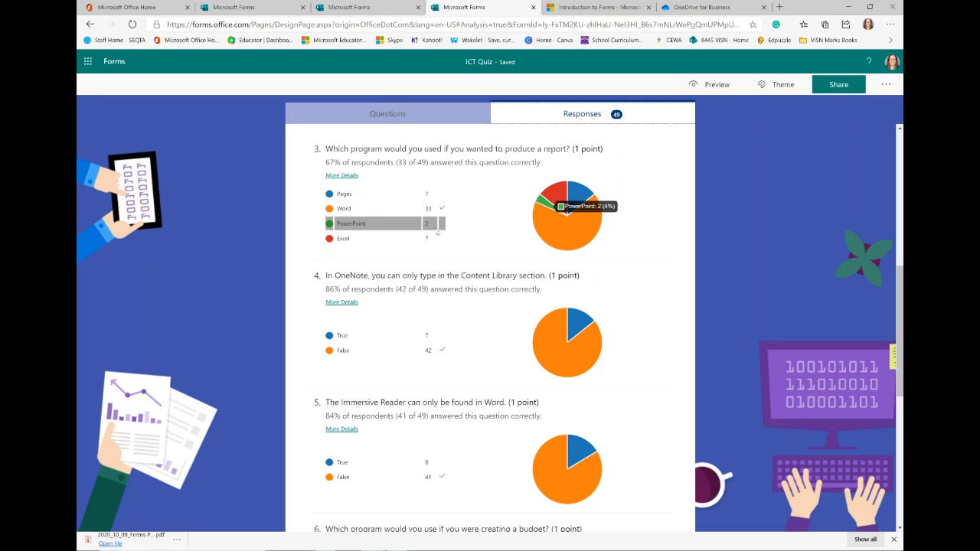
# - Examine the answer breakdowns and pie charts for questions 3 to 8 of the ICT Quiz
pyautogui.moveTo(440, 241)
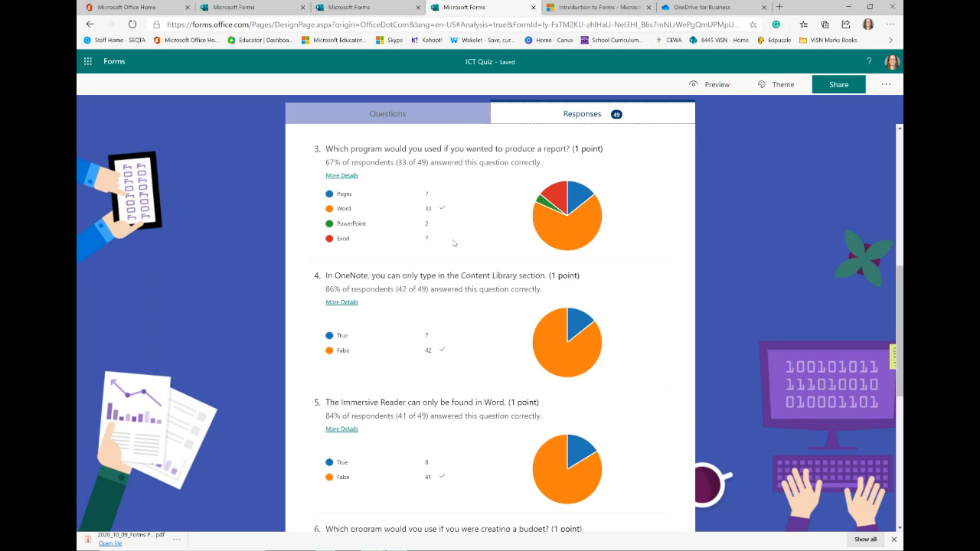
pyautogui.scroll(-1, 460, 302)
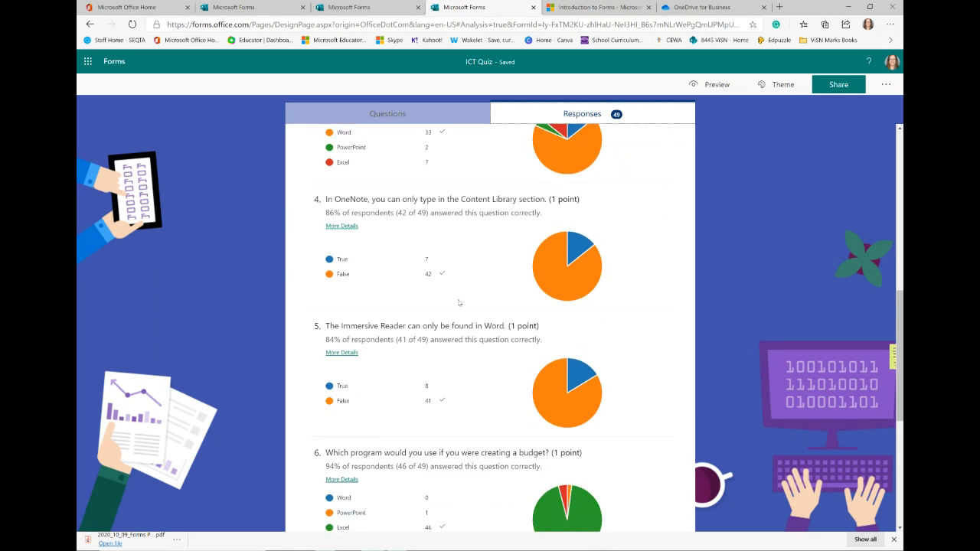
pyautogui.scroll(-4, 459, 302)
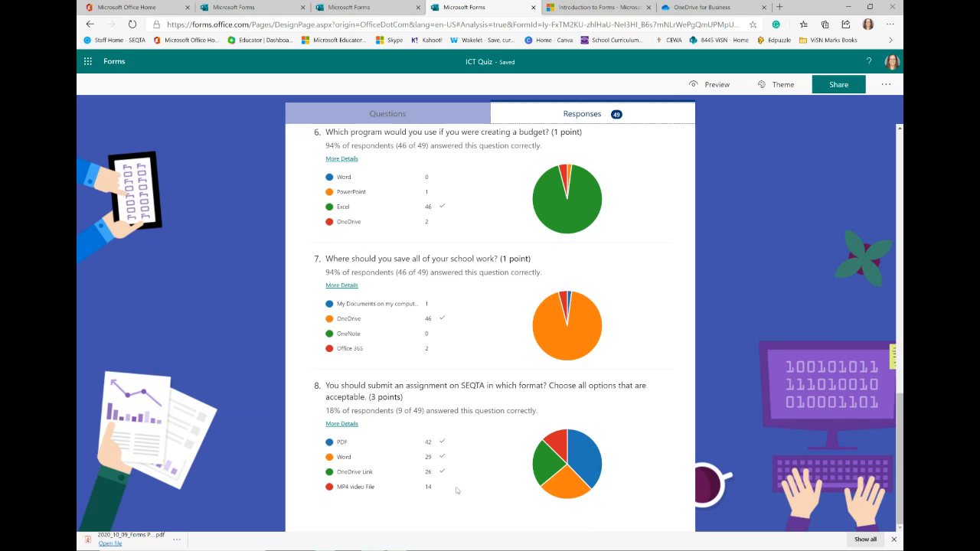
pyautogui.scroll(2, 484, 332)
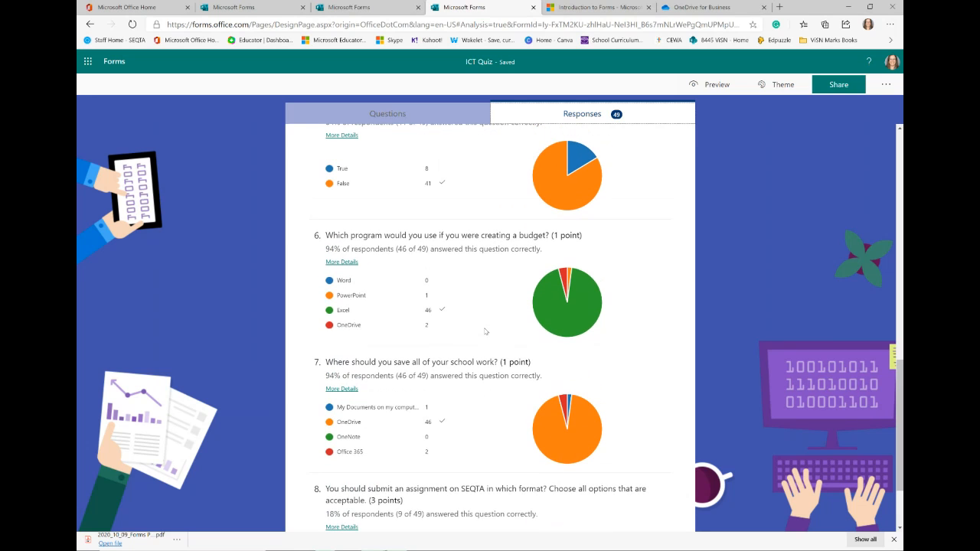
pyautogui.scroll(5, 485, 331)
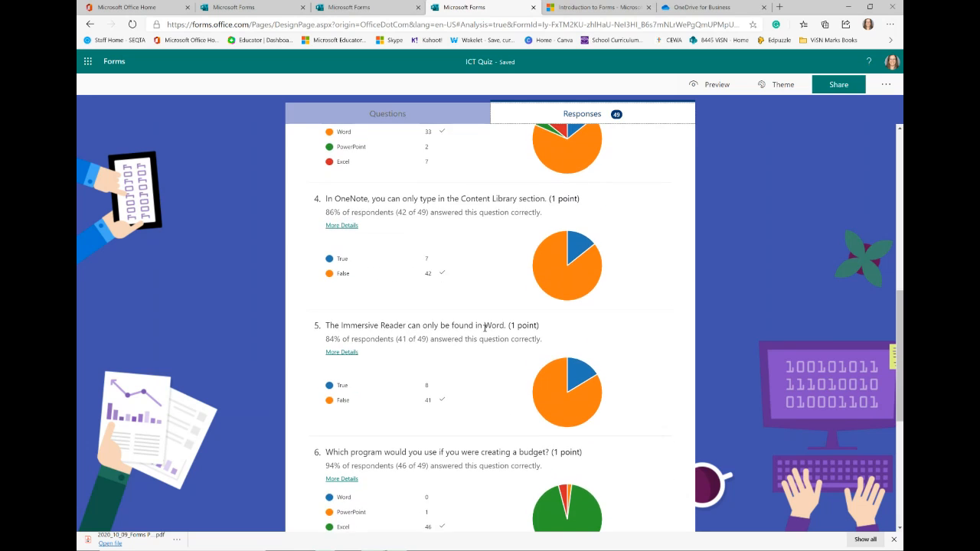
pyautogui.scroll(6, 484, 327)
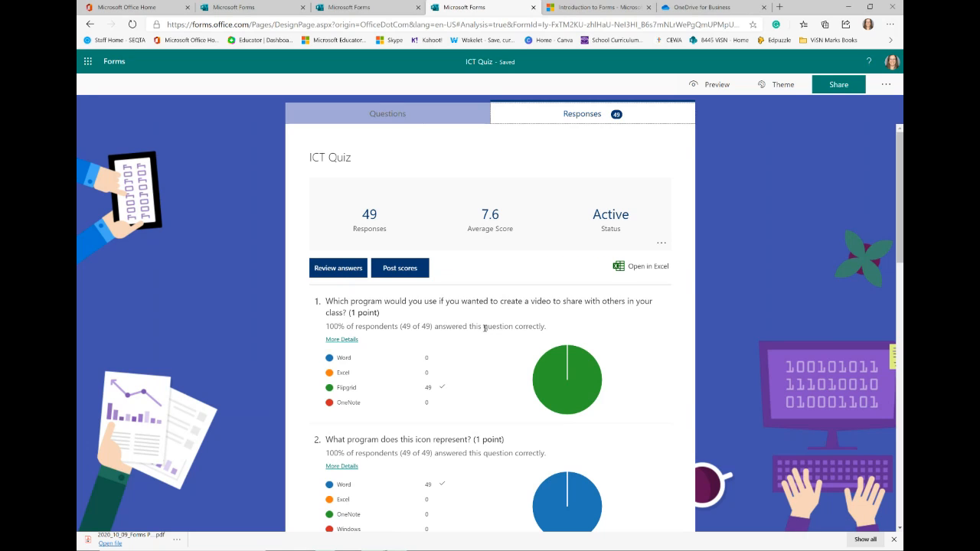
# - Open the answer review by person and examine the first respondent's marked answers and points for all eight questions
pyautogui.click(640, 267)
pyautogui.click(332, 269)
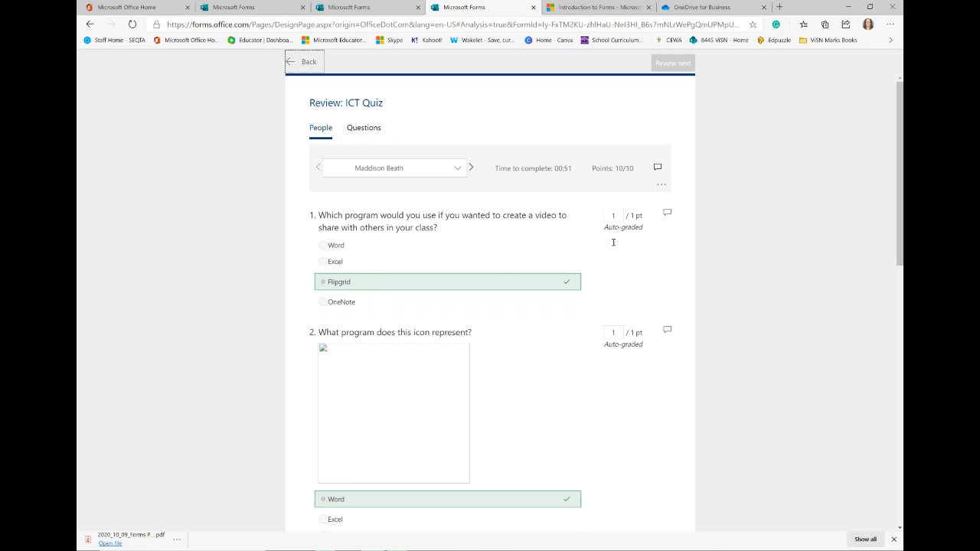
pyautogui.scroll(-6, 622, 362)
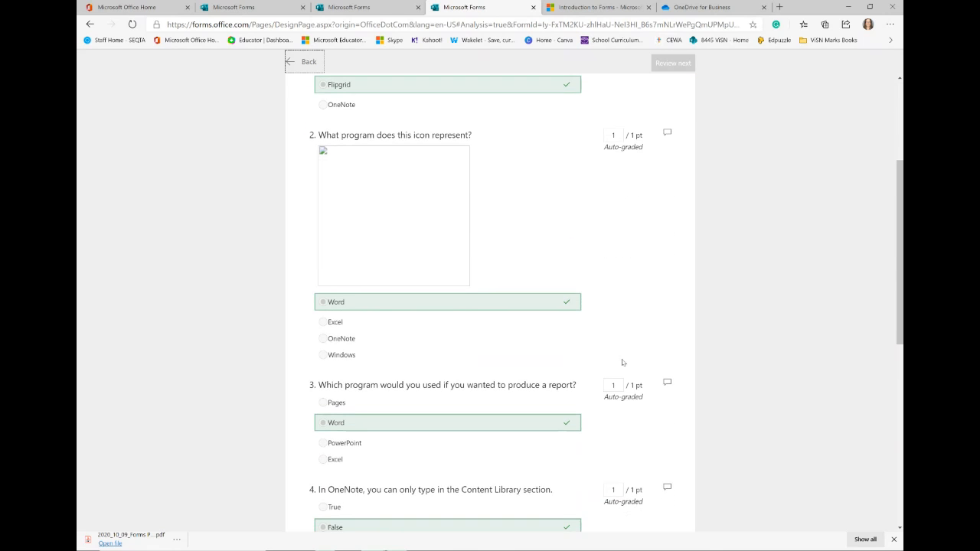
pyautogui.scroll(-3, 622, 362)
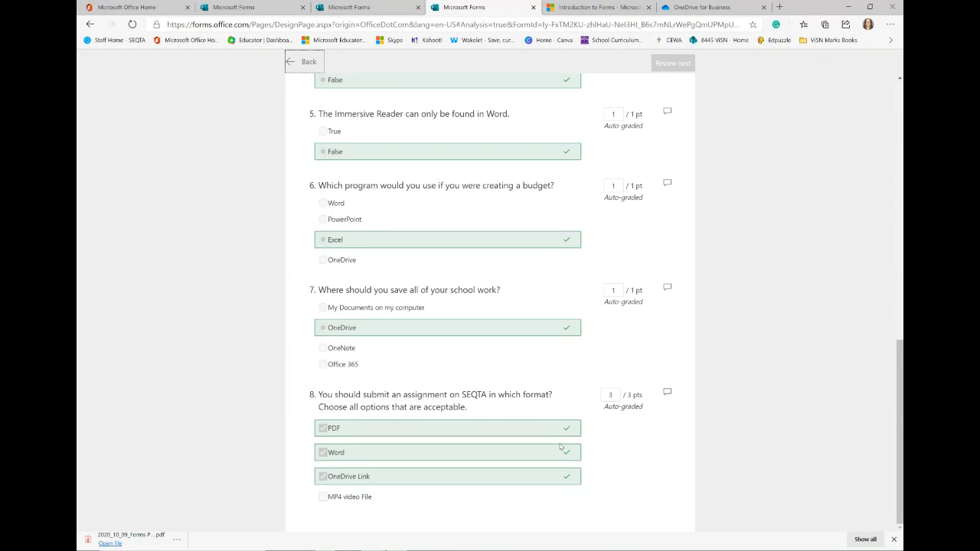
# - Show the feedback box for question 8 and the overall feedback box for the first respondent
pyautogui.click(668, 394)
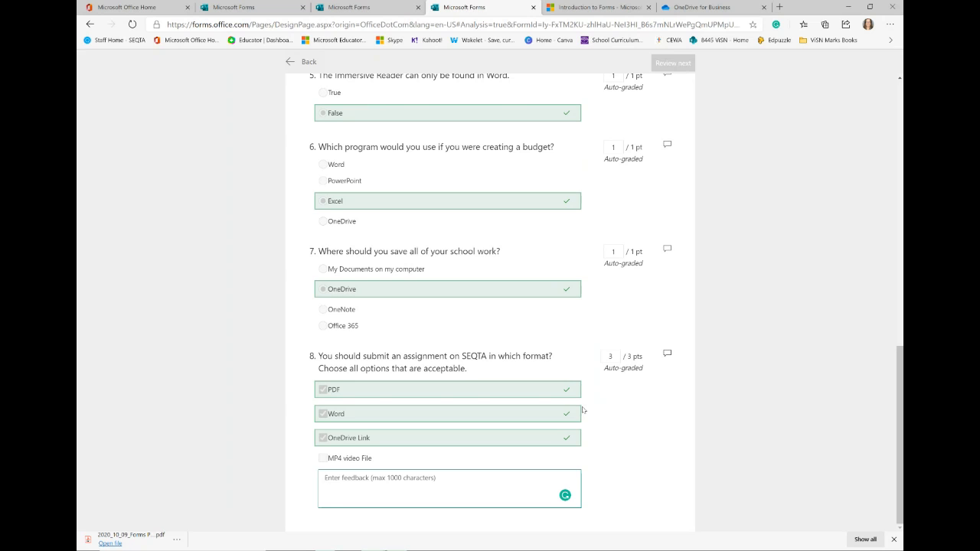
pyautogui.scroll(10, 583, 410)
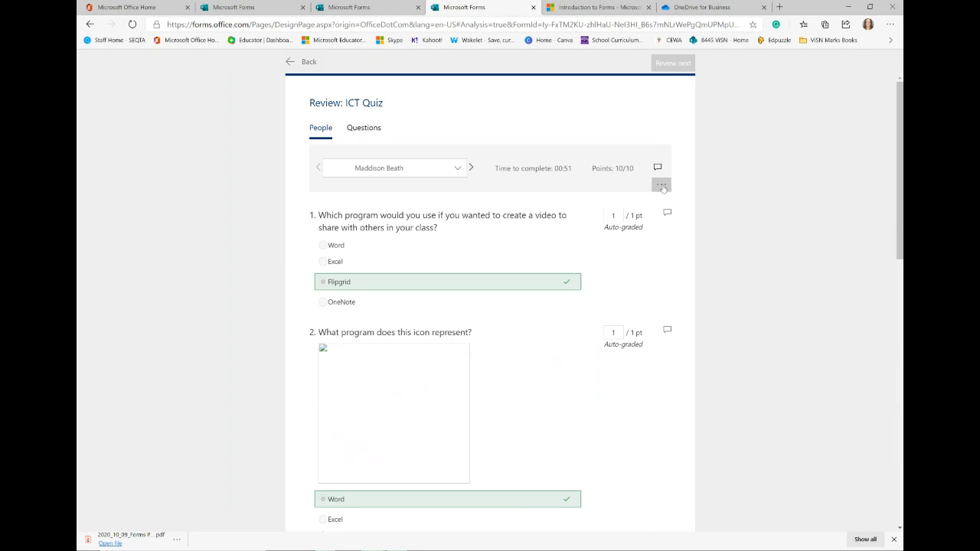
pyautogui.click(656, 167)
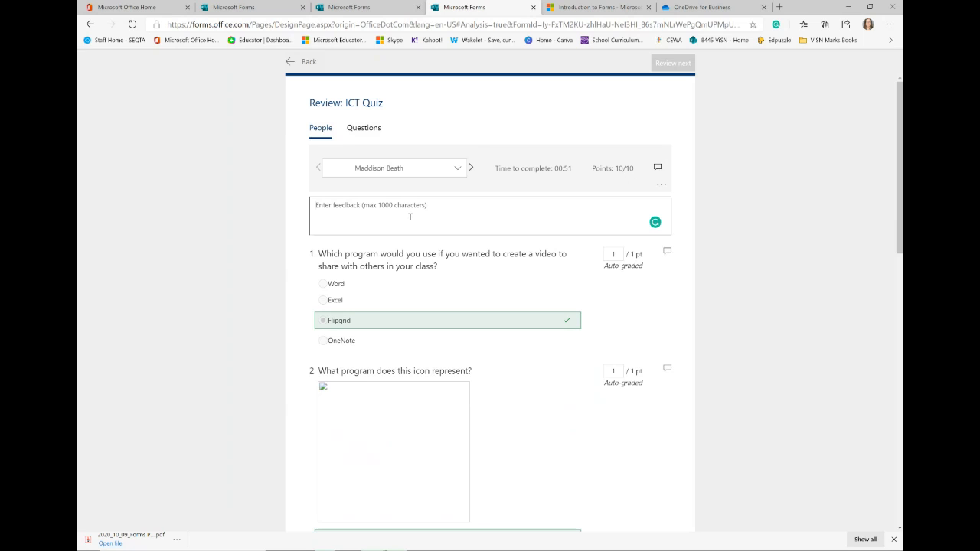
# - Review the answers by question and examine the grouped answers, points and feedback for question 8 on SEQTA assignment formats
pyautogui.click(358, 130)
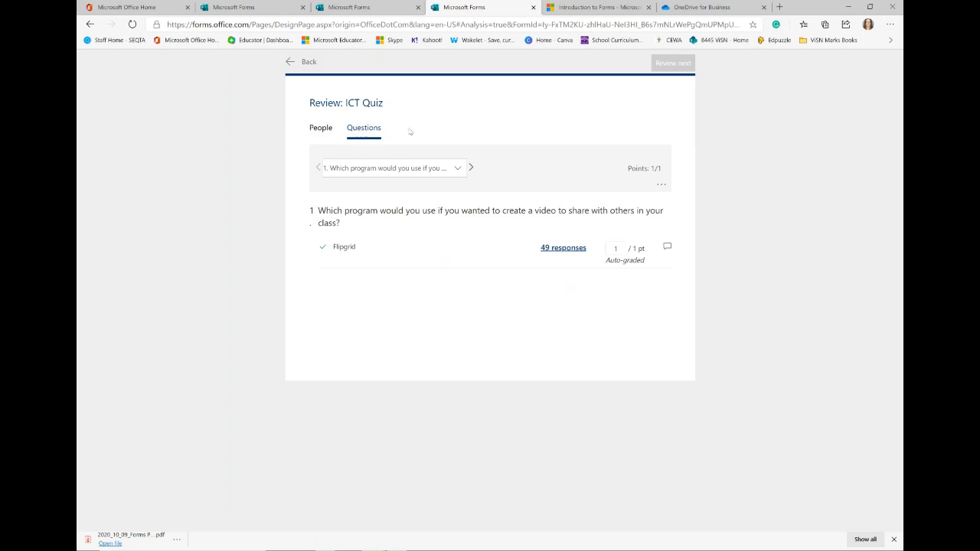
pyautogui.click(458, 169)
pyautogui.scroll(-3, 446, 240)
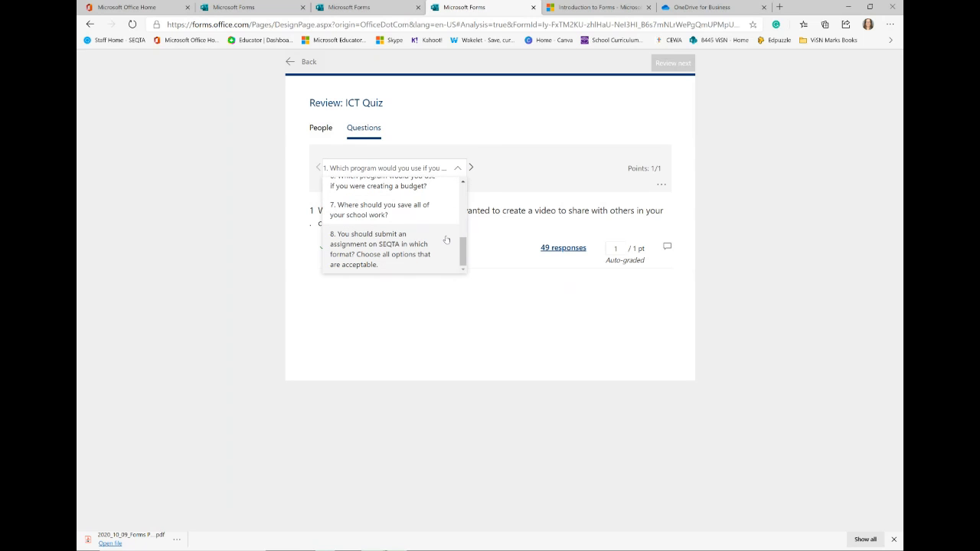
pyautogui.click(446, 243)
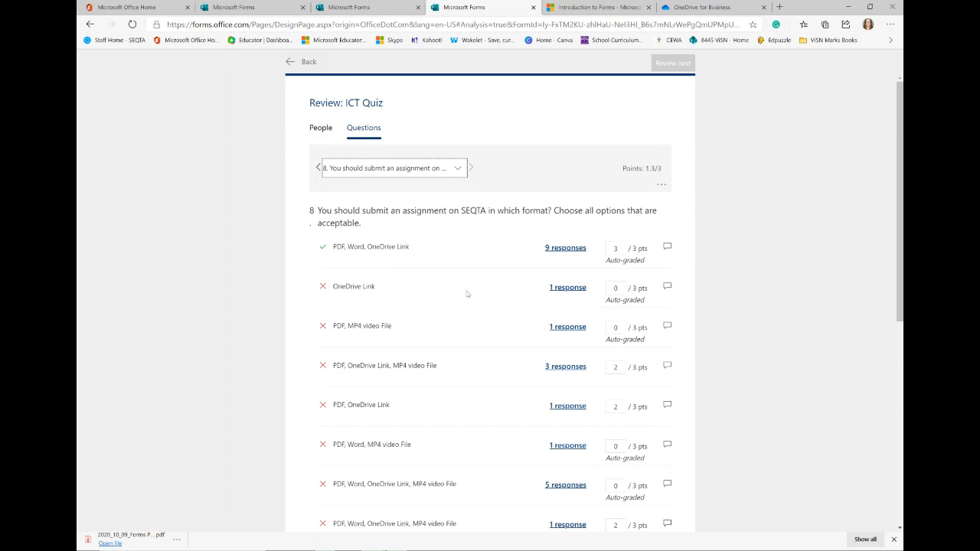
pyautogui.scroll(-5, 468, 294)
pyautogui.scroll(-2, 467, 294)
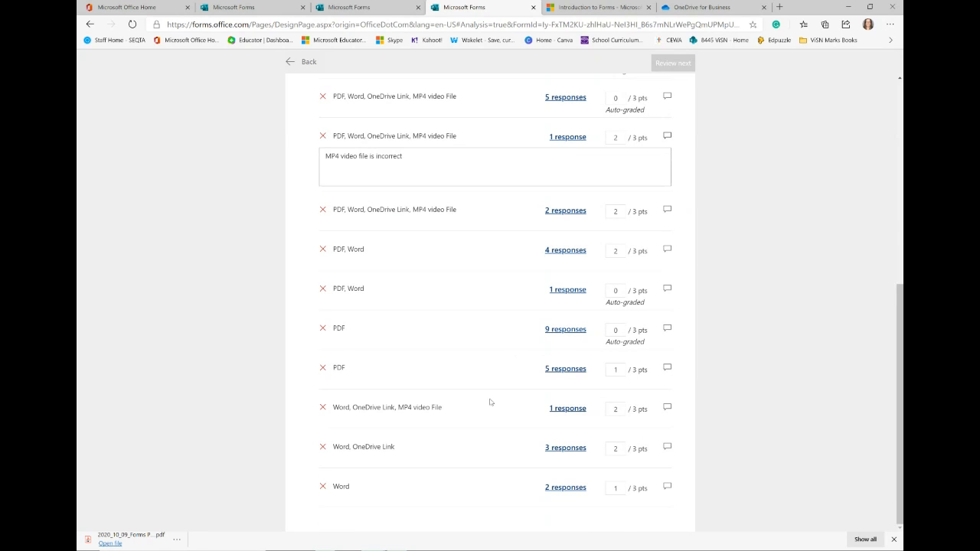
pyautogui.scroll(7, 489, 401)
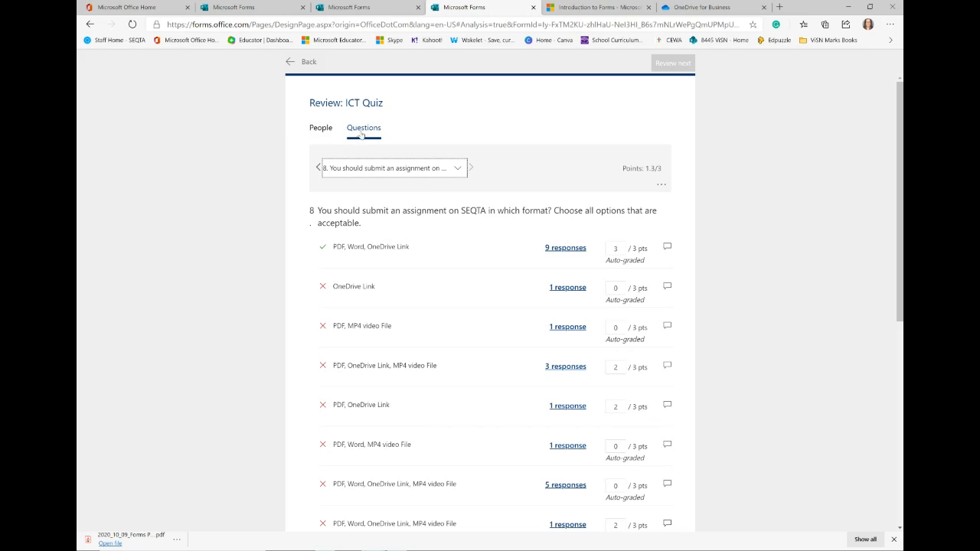
# - Show the grouped answers for question 7 about saving school work and return to the responses summary
pyautogui.click(454, 169)
pyautogui.click(368, 214)
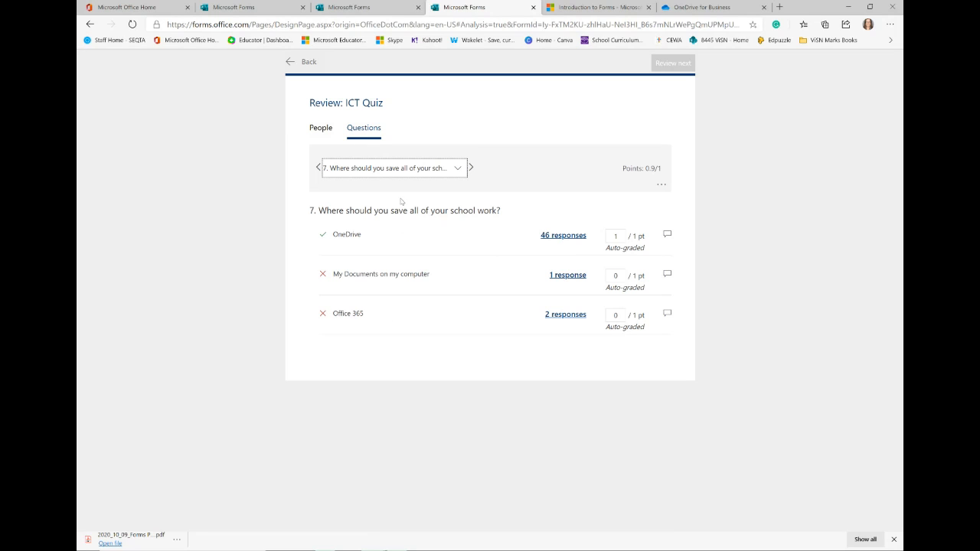
pyautogui.click(300, 62)
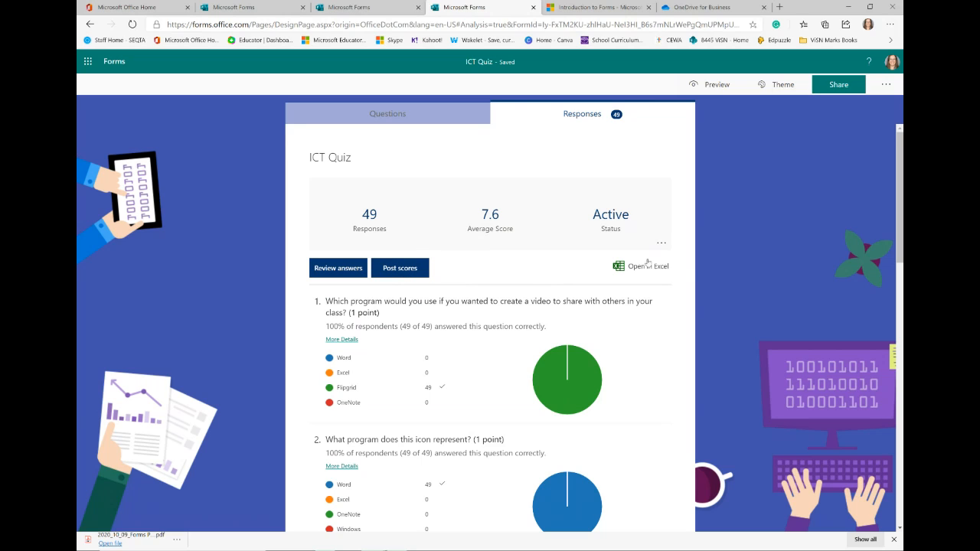
# - Reopen the answer review, show the additional options for the first respondent's response, and return to the responses summary
pyautogui.click(329, 269)
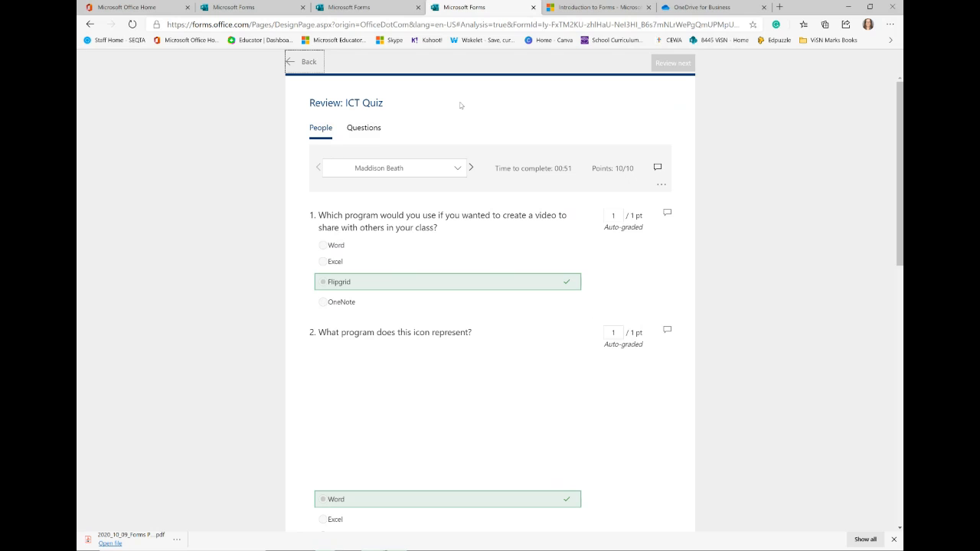
pyautogui.click(662, 186)
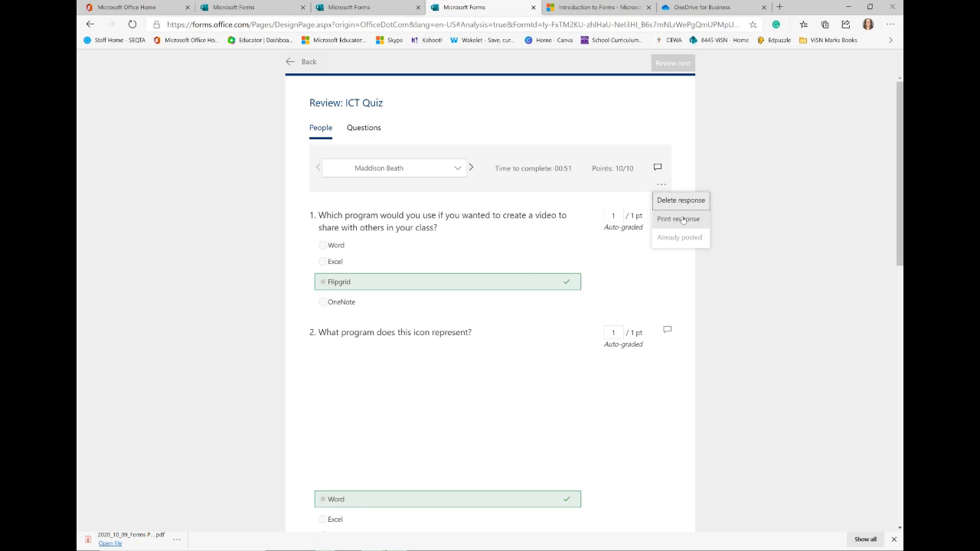
pyautogui.click(309, 66)
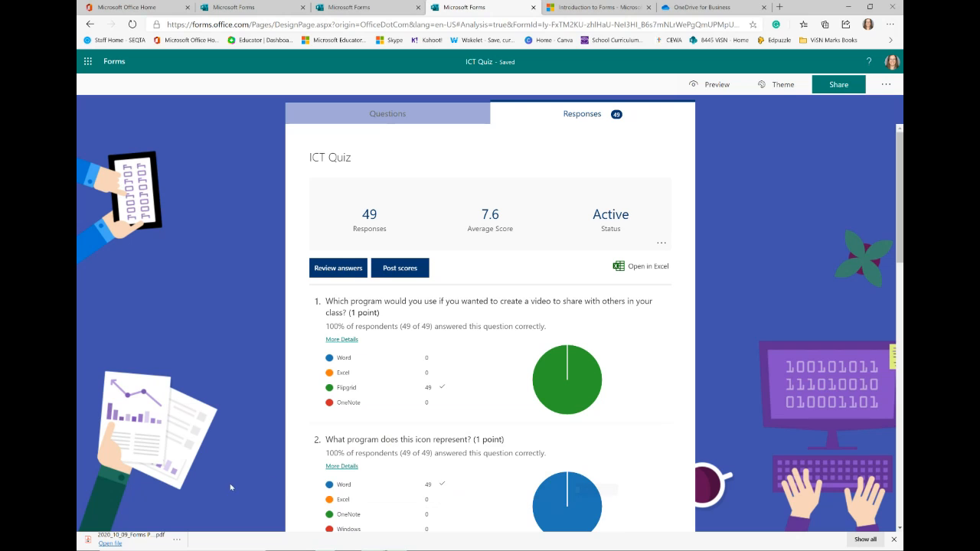
pyautogui.scroll(-3, 445, 415)
pyautogui.scroll(2, 445, 415)
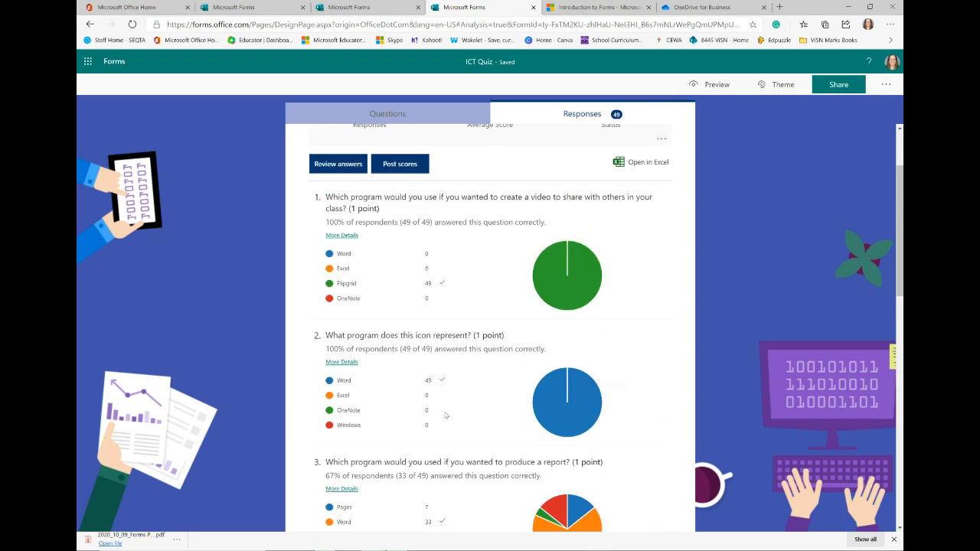
pyautogui.scroll(2, 445, 415)
pyautogui.click(388, 114)
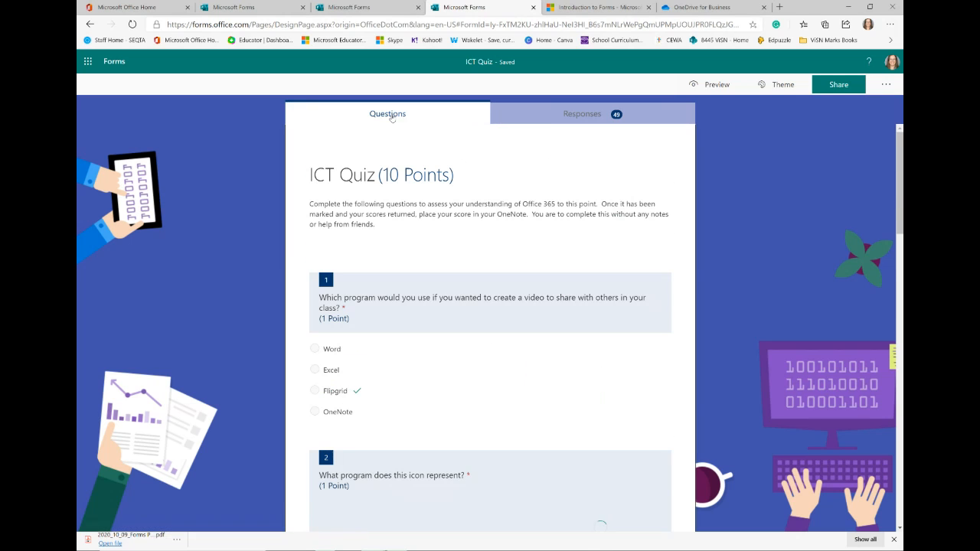
pyautogui.click(565, 115)
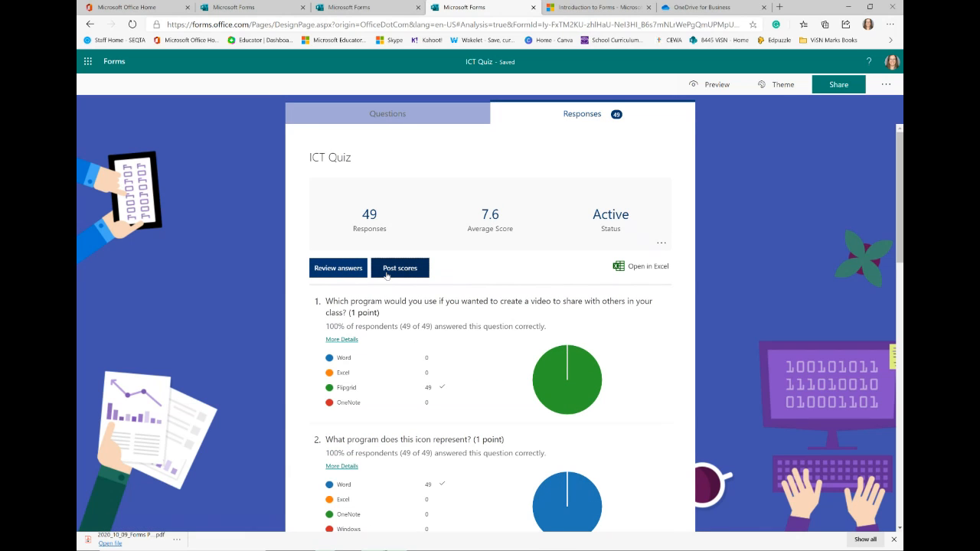
# - Open the score posting page, examine the not-yet-posted and posted grades, and return to the responses summary
pyautogui.click(386, 268)
pyautogui.scroll(-1, 434, 410)
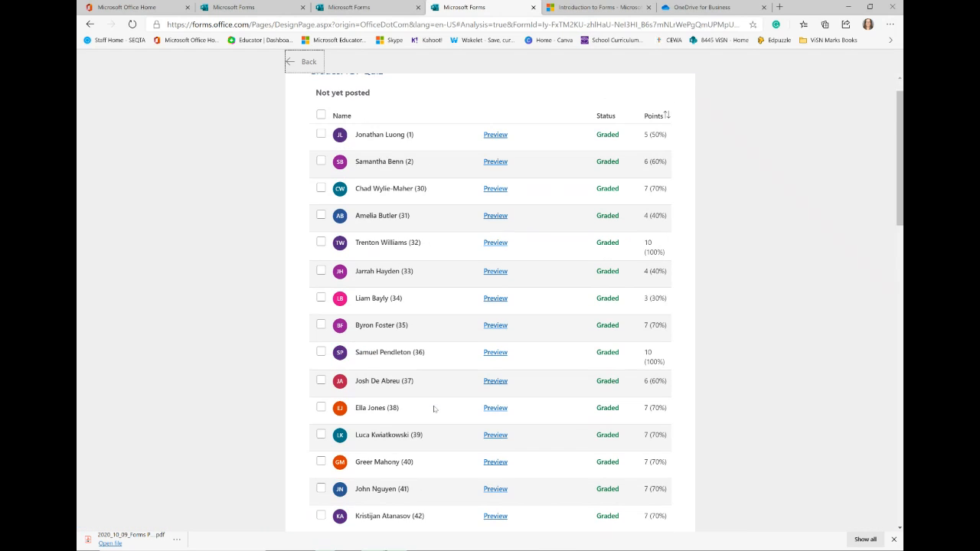
pyautogui.scroll(-13, 434, 409)
pyautogui.scroll(8, 434, 409)
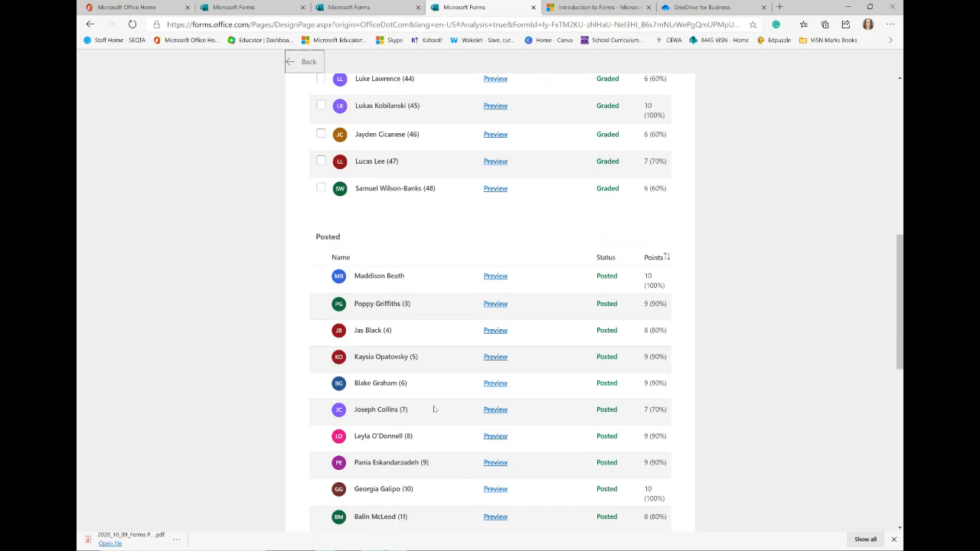
pyautogui.scroll(8, 434, 410)
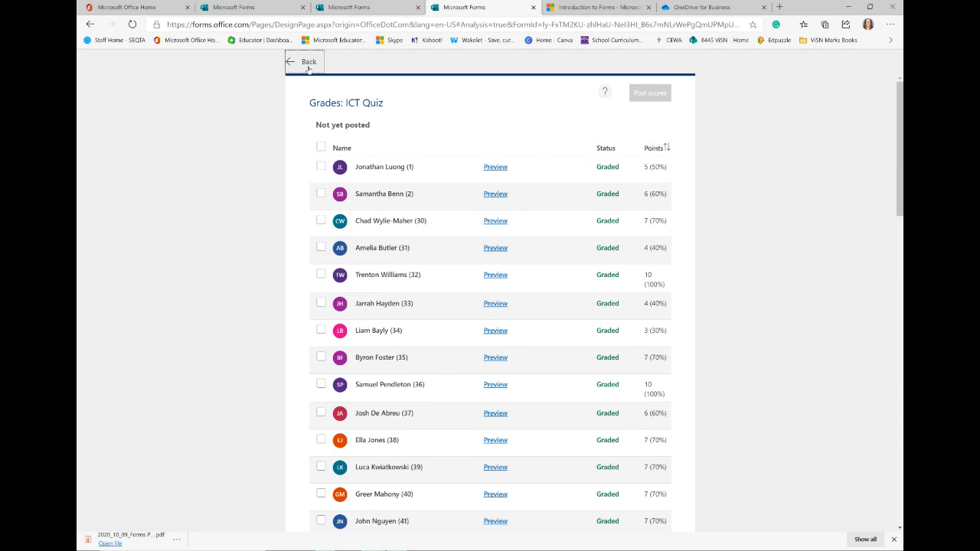
pyautogui.click(308, 66)
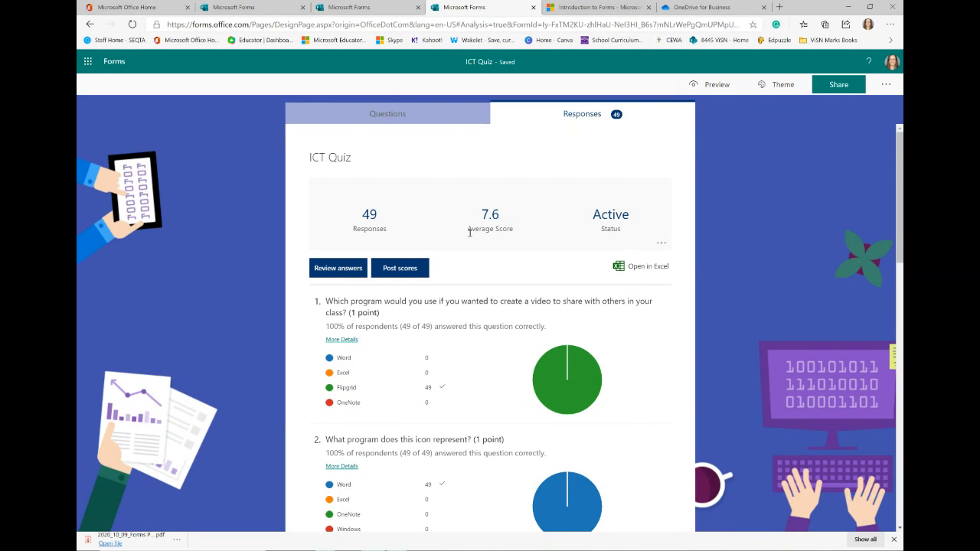
# - Bring up the open browser windows to switch to the Forms presentation
pyautogui.press('super')
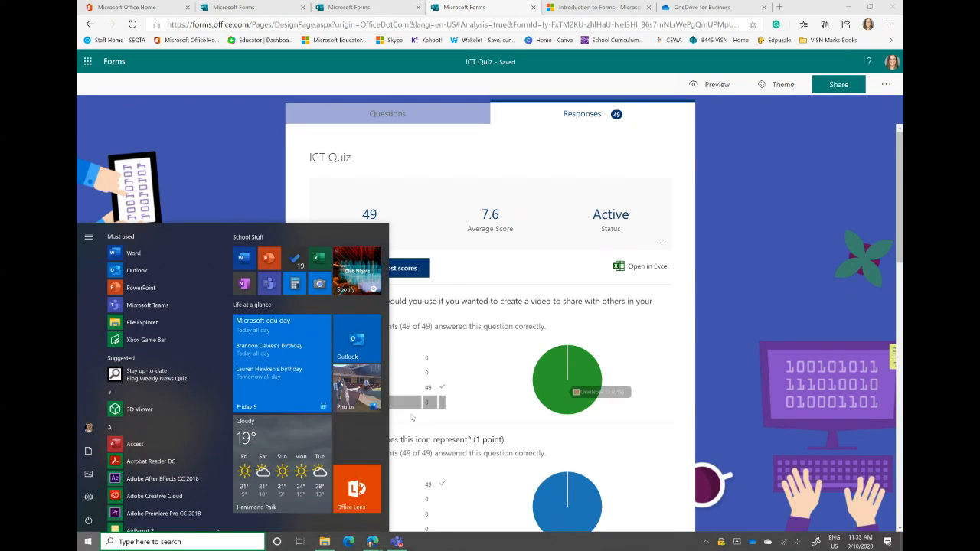
pyautogui.moveTo(372, 541)
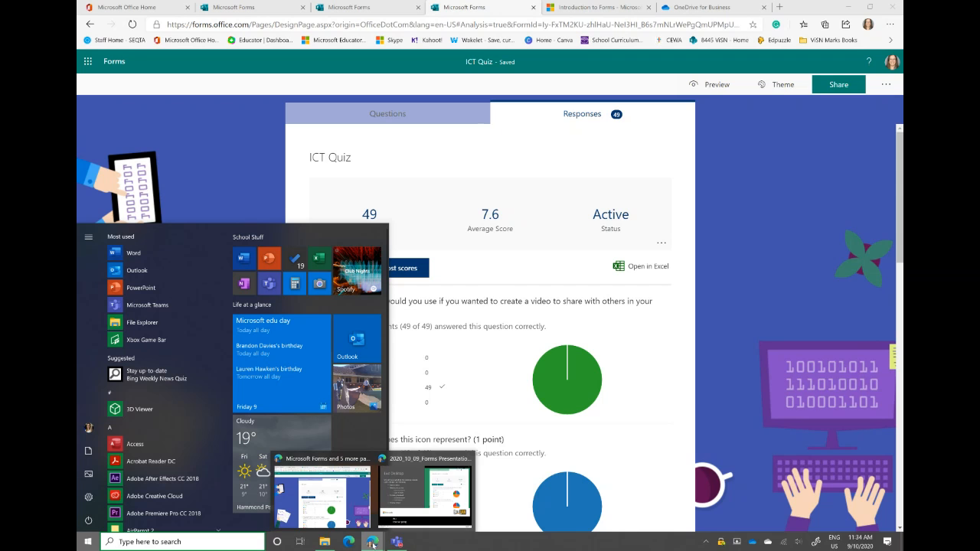